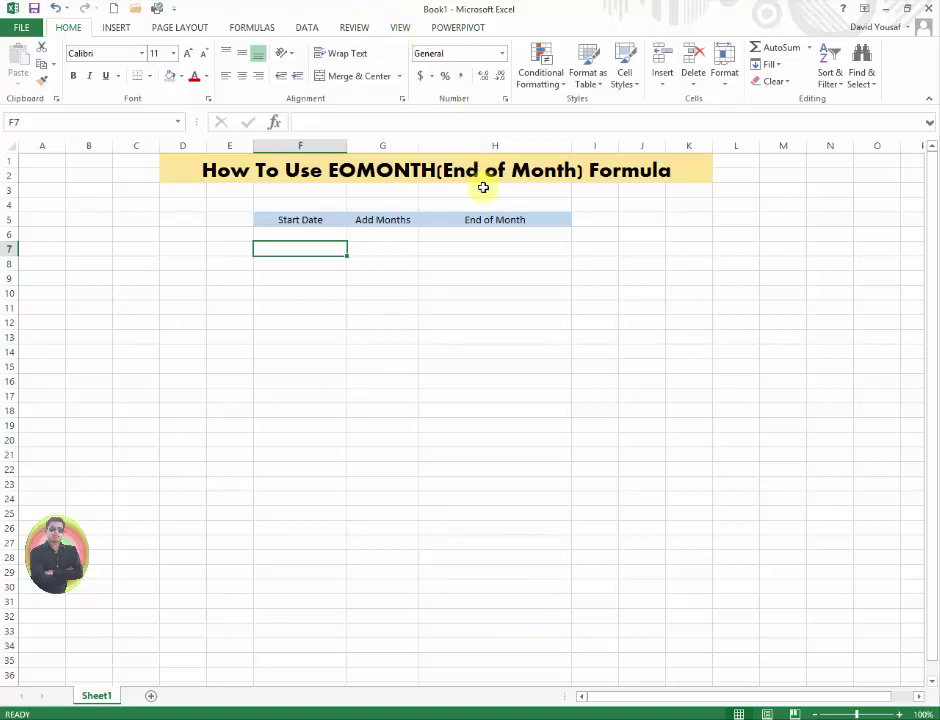
- Enter 07/28/2015 as the first start date in F6 and bring up its Format Cells dialog
{"action": "left_click", "coordinate": [315, 236]}
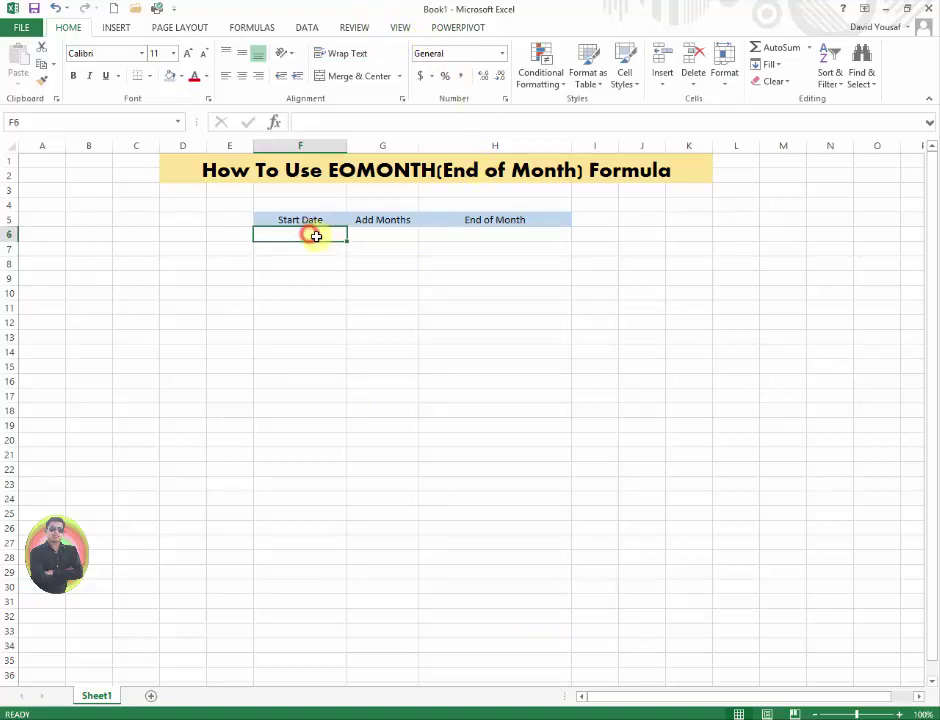
{"action": "left_click", "coordinate": [379, 234]}
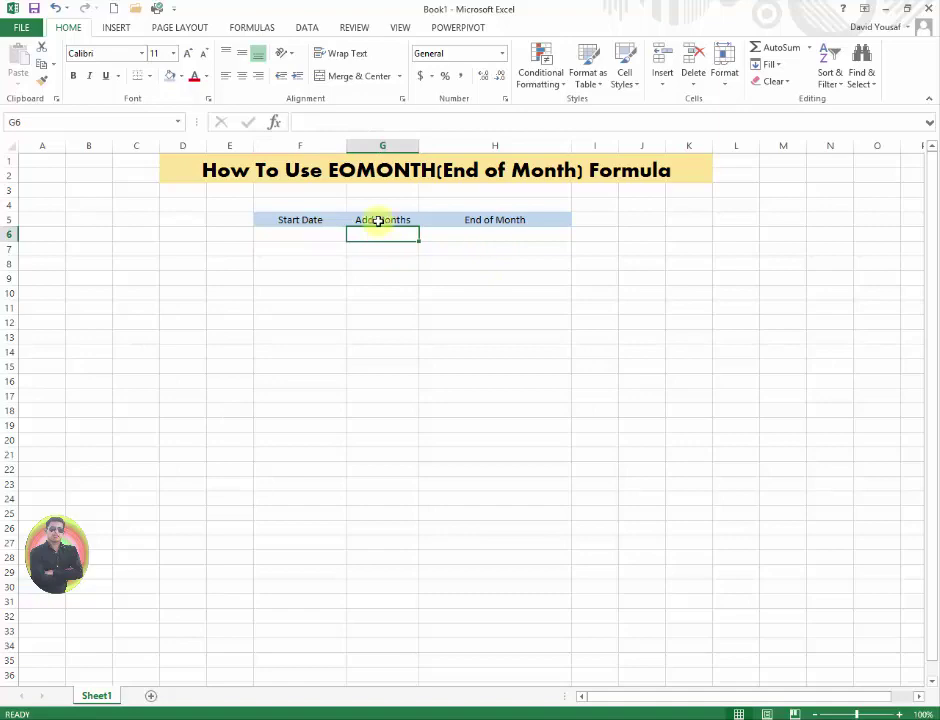
{"action": "left_click", "coordinate": [506, 240]}
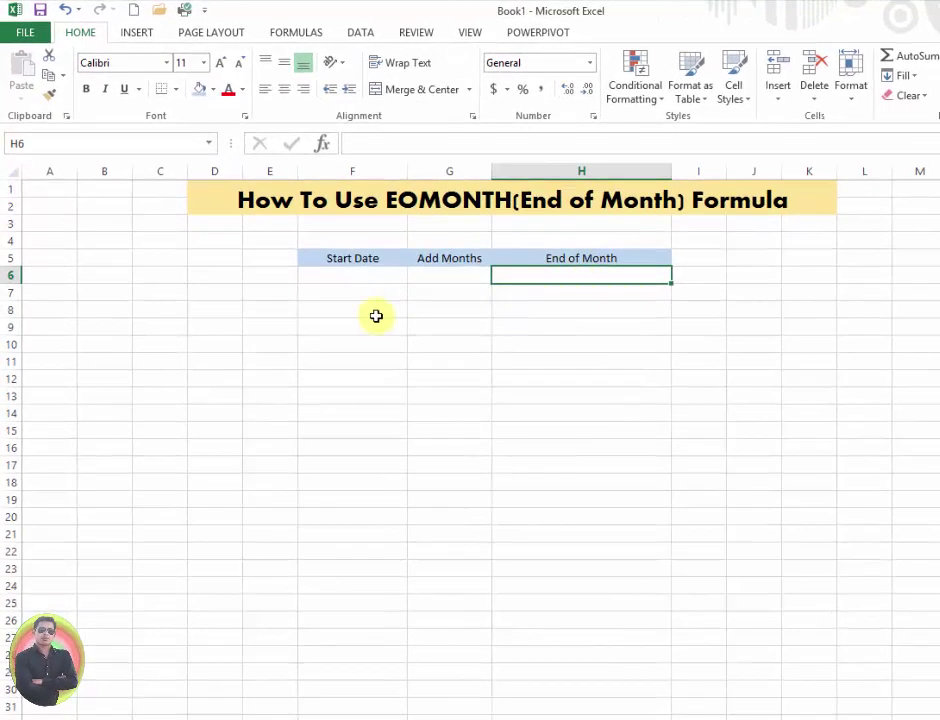
{"action": "left_click", "coordinate": [346, 272]}
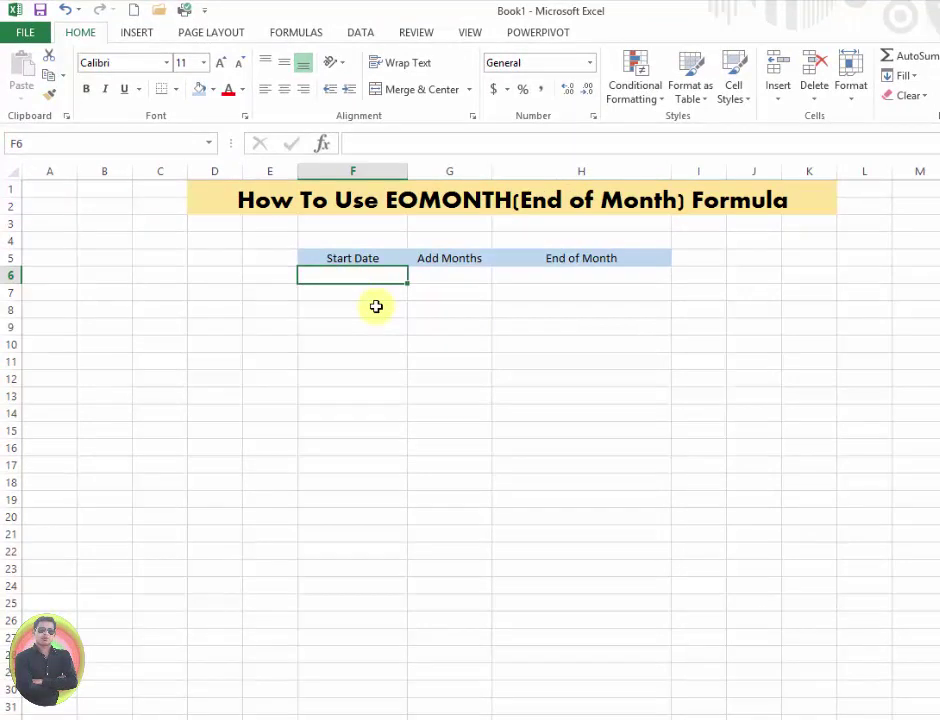
{"action": "type", "text": "28/2015"}
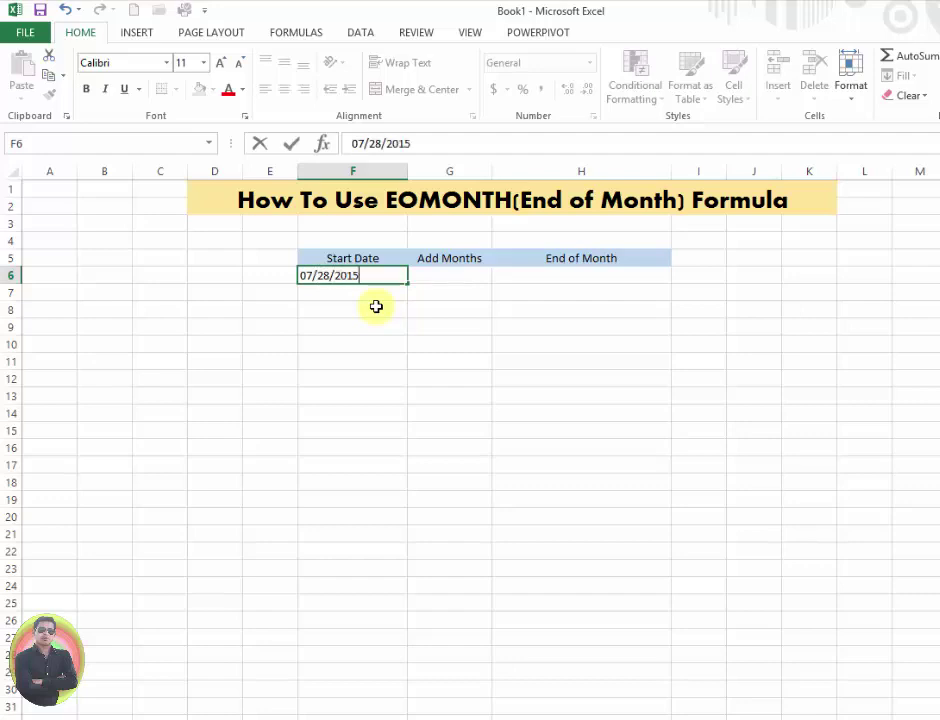
{"action": "key", "text": "Return"}
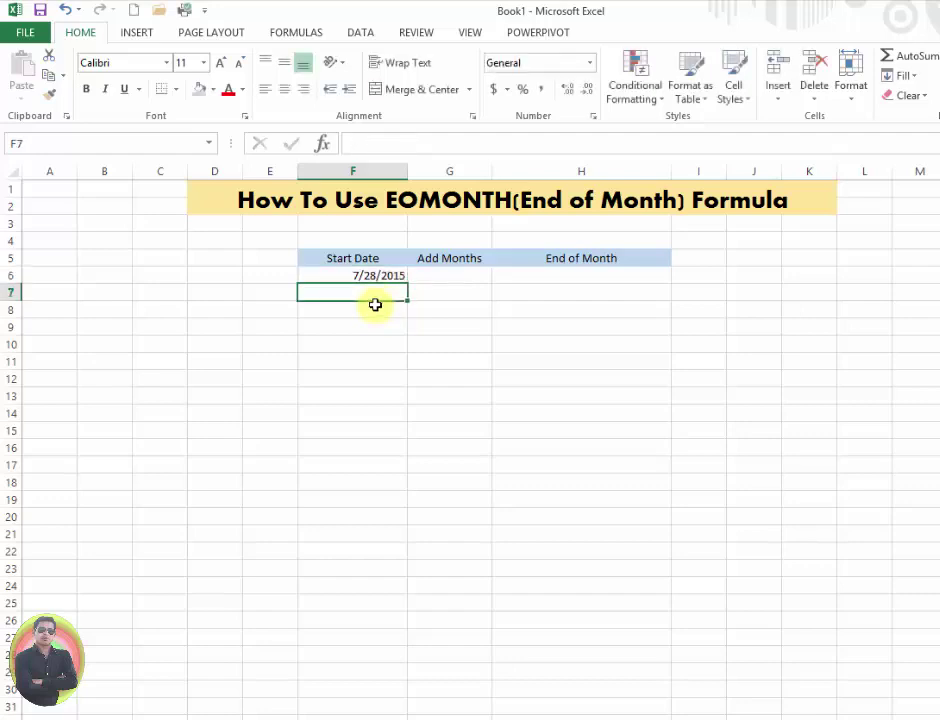
{"action": "left_click", "coordinate": [379, 275]}
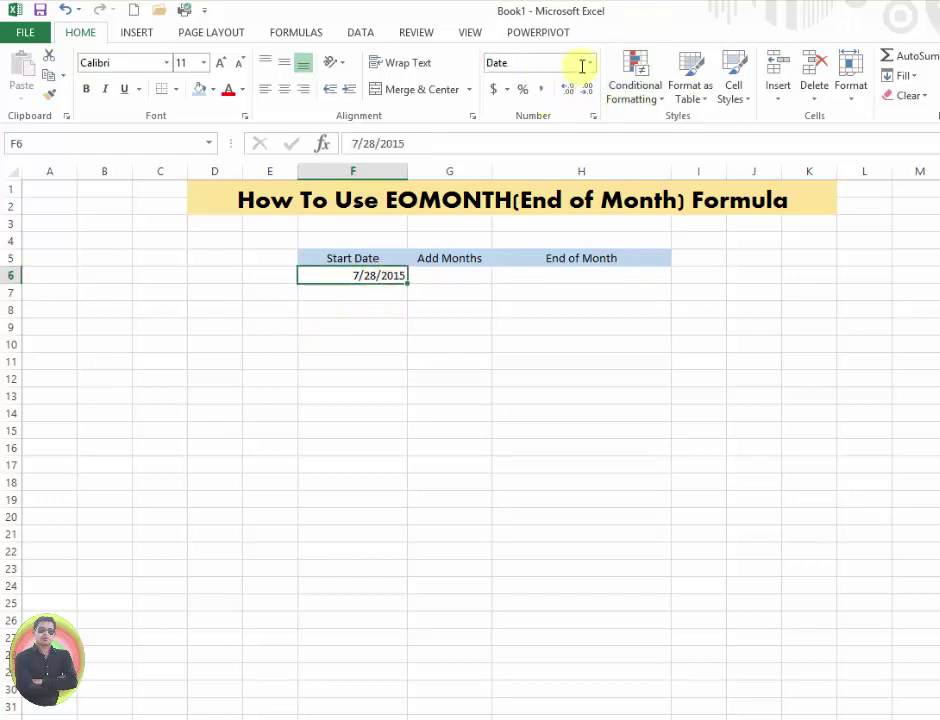
{"action": "left_click", "coordinate": [591, 118]}
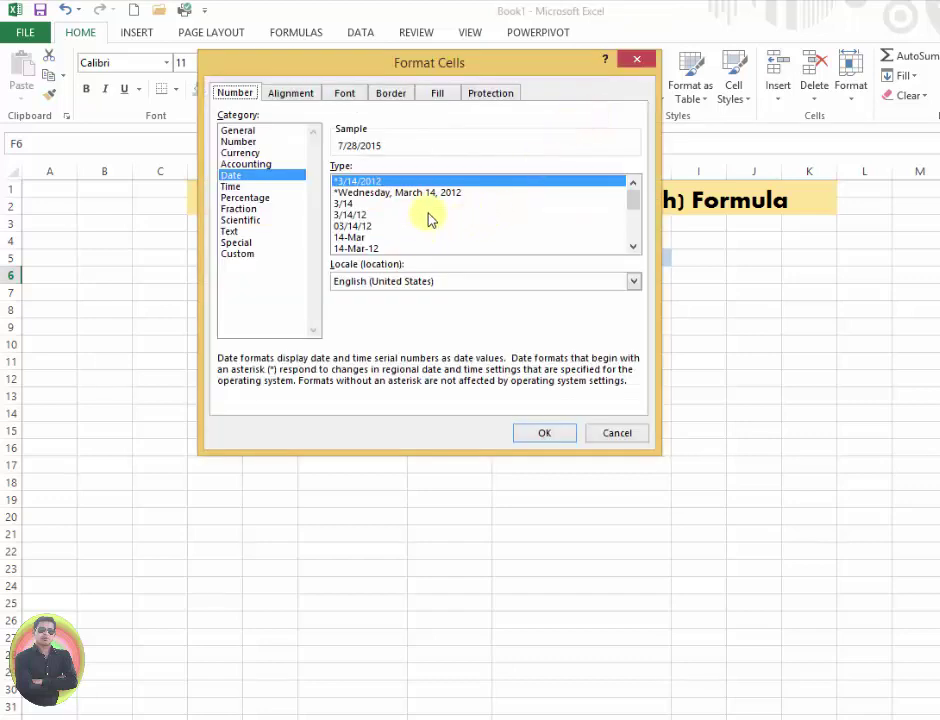
- Apply the long weekday date format to F6 and widen column F to fit it
{"action": "left_click", "coordinate": [435, 192]}
{"action": "left_click", "coordinate": [548, 433]}
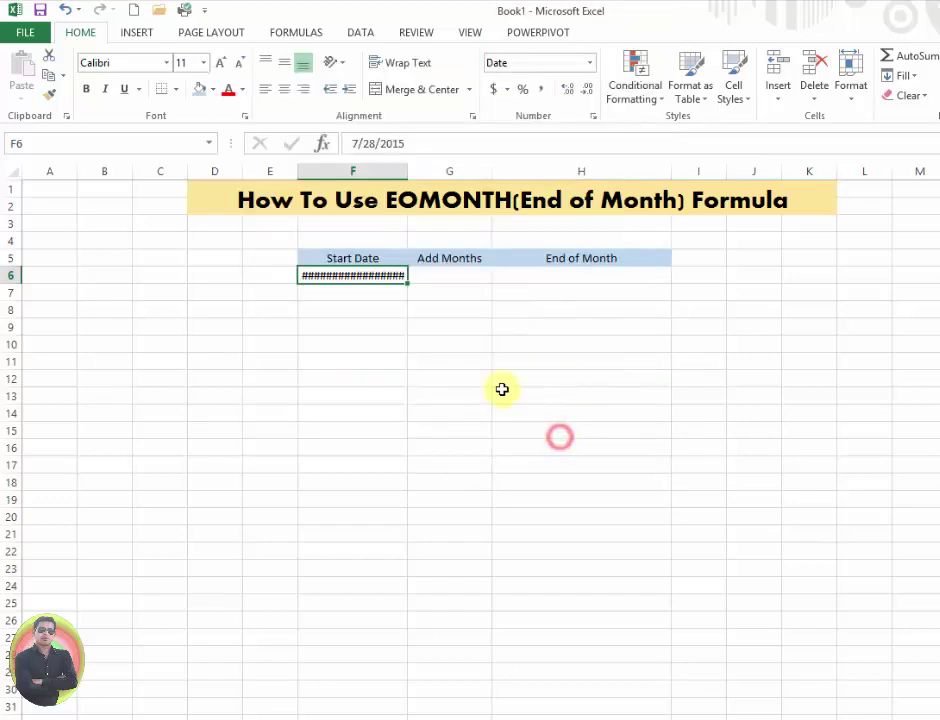
{"action": "left_click_drag", "start_coordinate": [406, 175], "coordinate": [427, 175]}
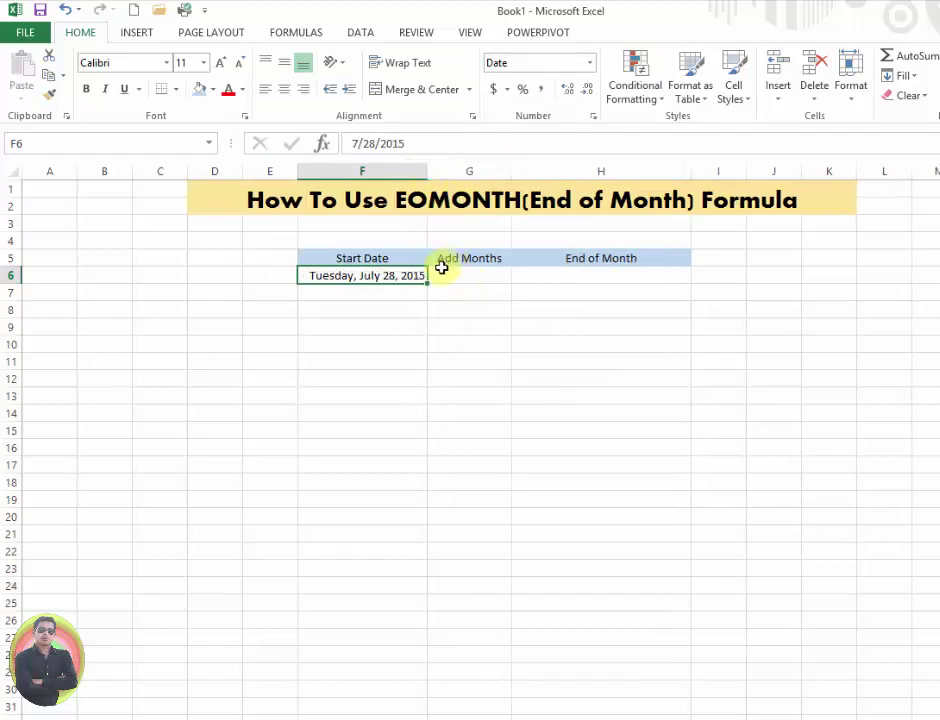
- Reformat F6 with the 14-Mar-2012 date style so it reads 28-Jul-2015
{"action": "left_click", "coordinate": [593, 116]}
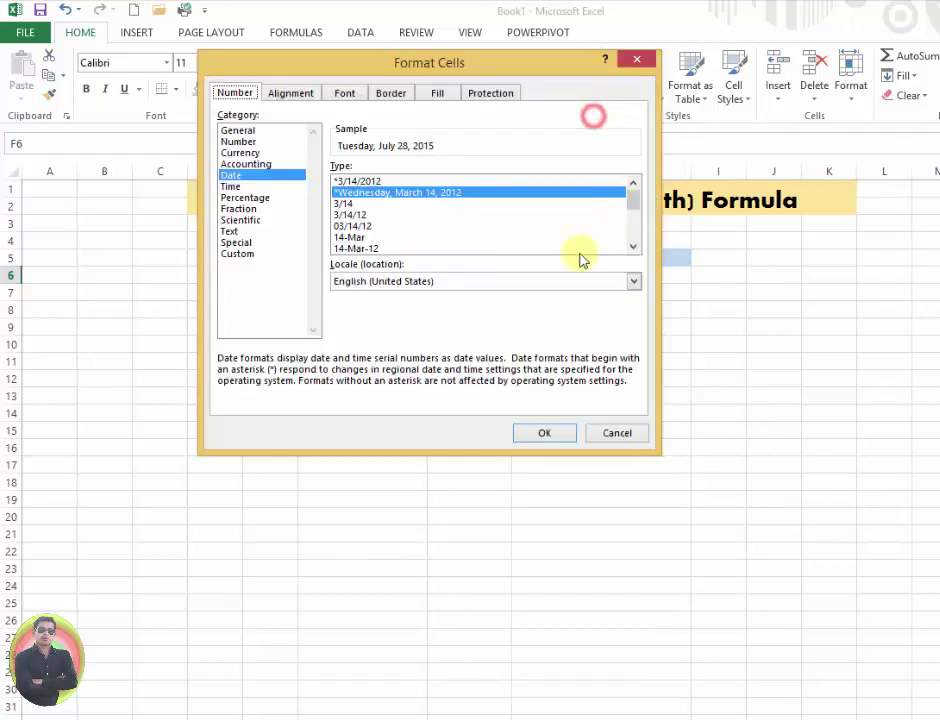
{"action": "left_click_drag", "start_coordinate": [630, 200], "coordinate": [636, 246]}
{"action": "left_click", "coordinate": [380, 247]}
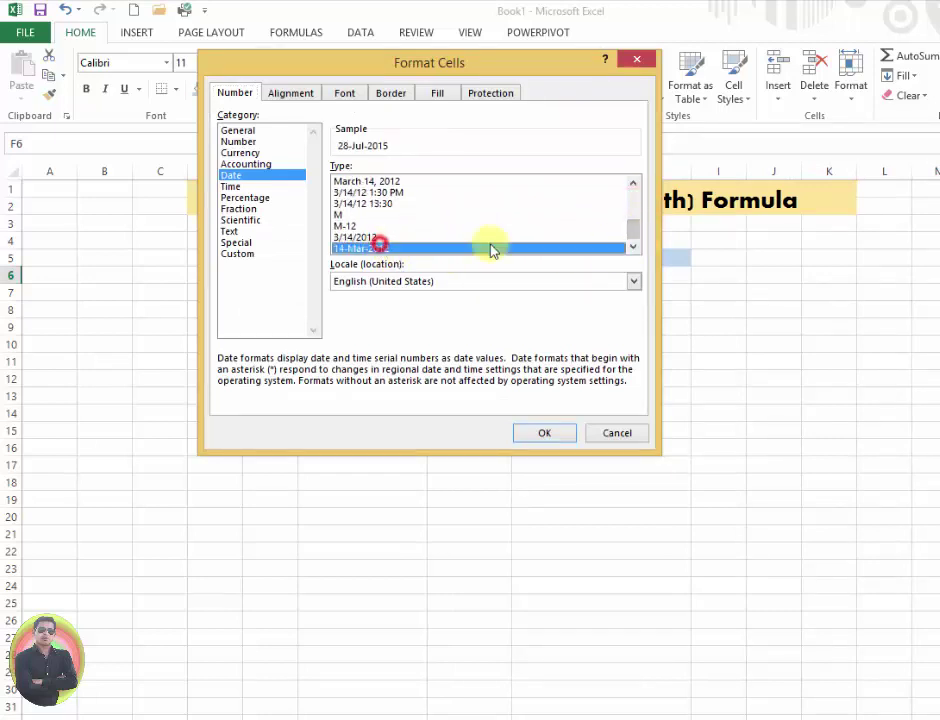
{"action": "left_click", "coordinate": [544, 433]}
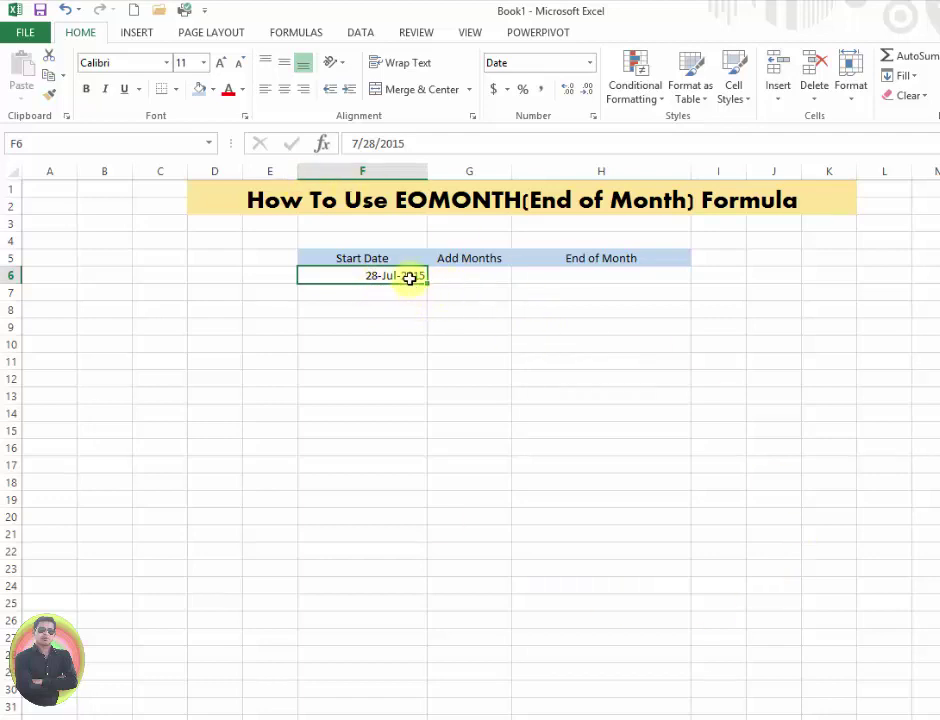
- Fill daily start dates from 28-Jul-2015 down to 13-Aug-2015 in F6:F22, then select G6
{"action": "left_click_drag", "start_coordinate": [426, 284], "coordinate": [426, 566]}
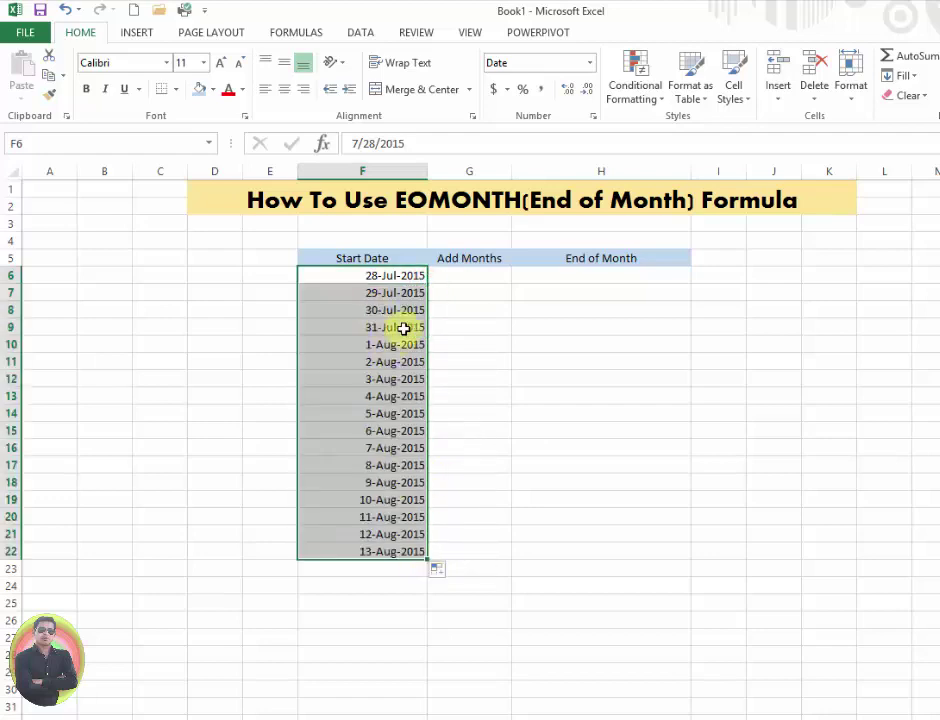
{"action": "left_click", "coordinate": [478, 276]}
{"action": "type", "text": "1"}
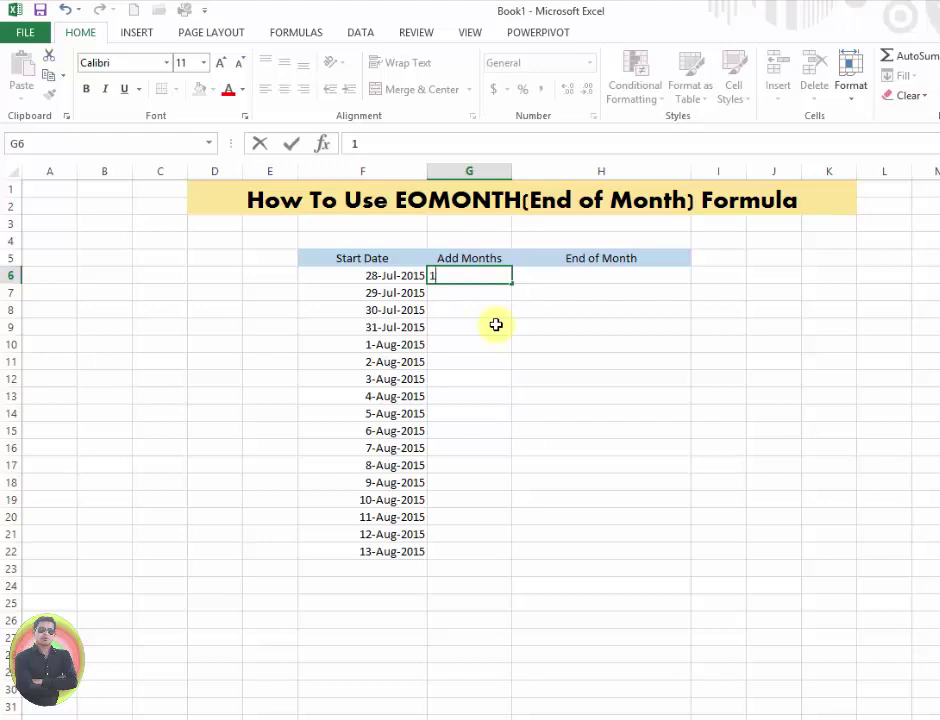
- Enter months 2 through 7 in G7:G12 after the 1 in G6, then select H6
{"action": "left_click", "coordinate": [483, 292]}
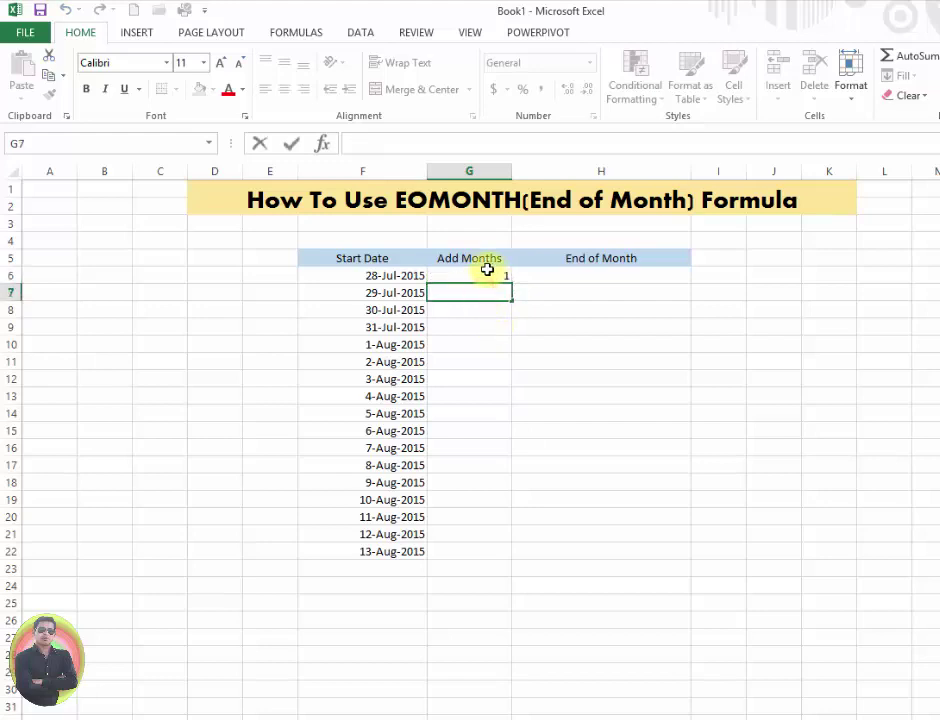
{"action": "double_click", "coordinate": [507, 292]}
{"action": "type", "text": "2"}
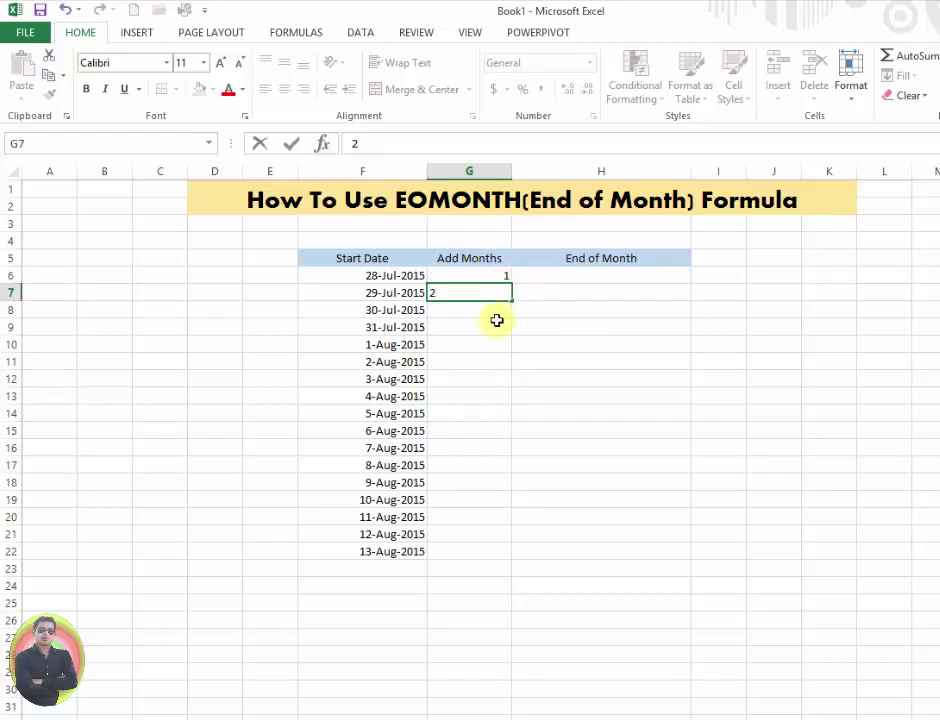
{"action": "left_click", "coordinate": [491, 317]}
{"action": "type", "text": "3"}
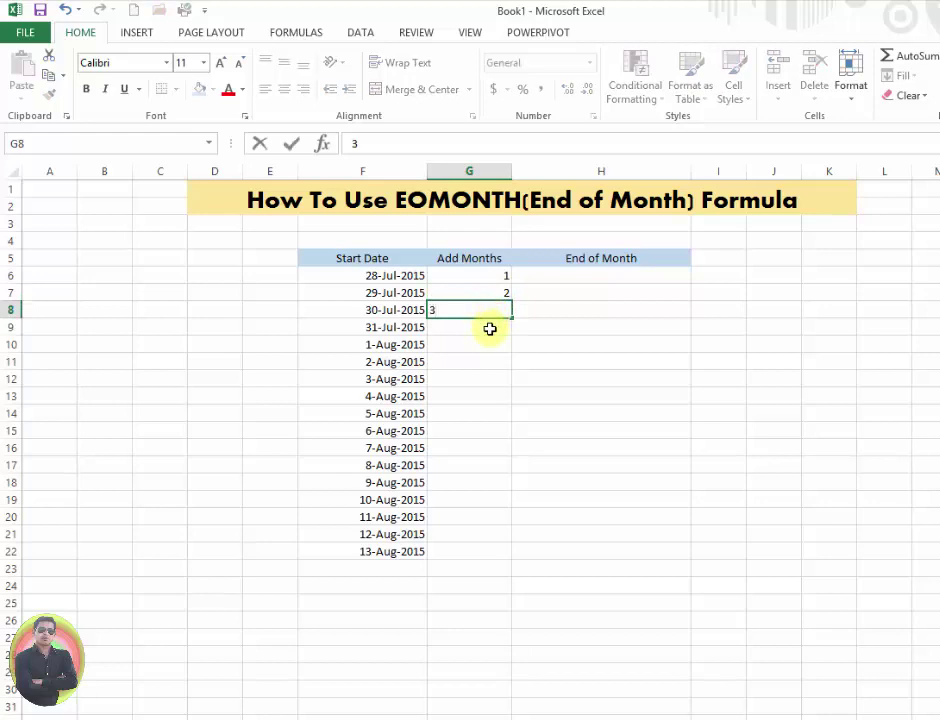
{"action": "left_click", "coordinate": [489, 328]}
{"action": "type", "text": "4"}
{"action": "left_click", "coordinate": [486, 345]}
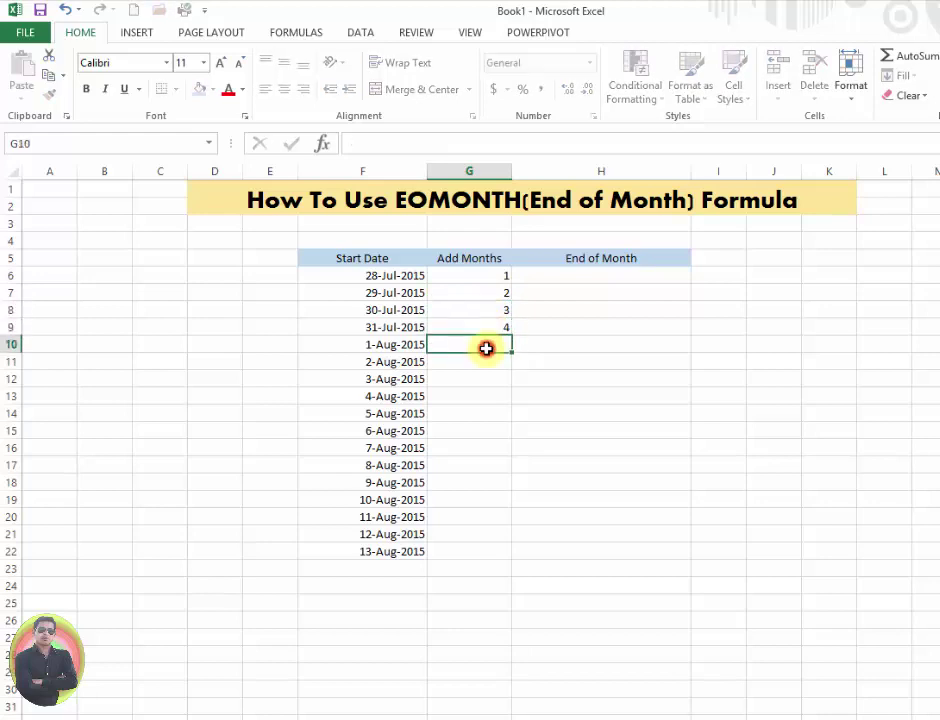
{"action": "type", "text": "5"}
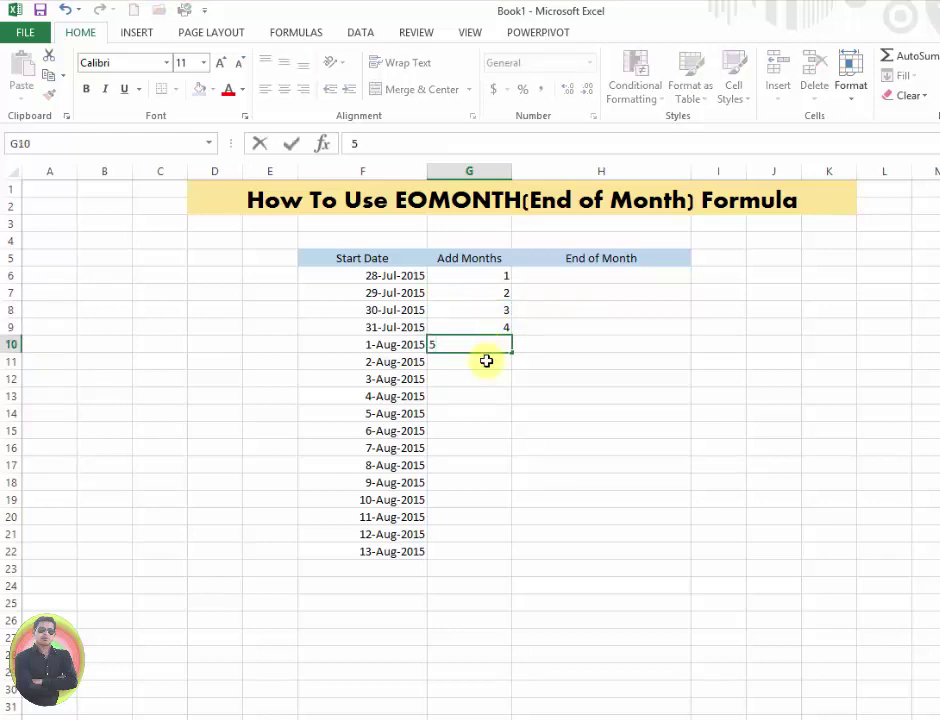
{"action": "left_click", "coordinate": [486, 362]}
{"action": "type", "text": "6"}
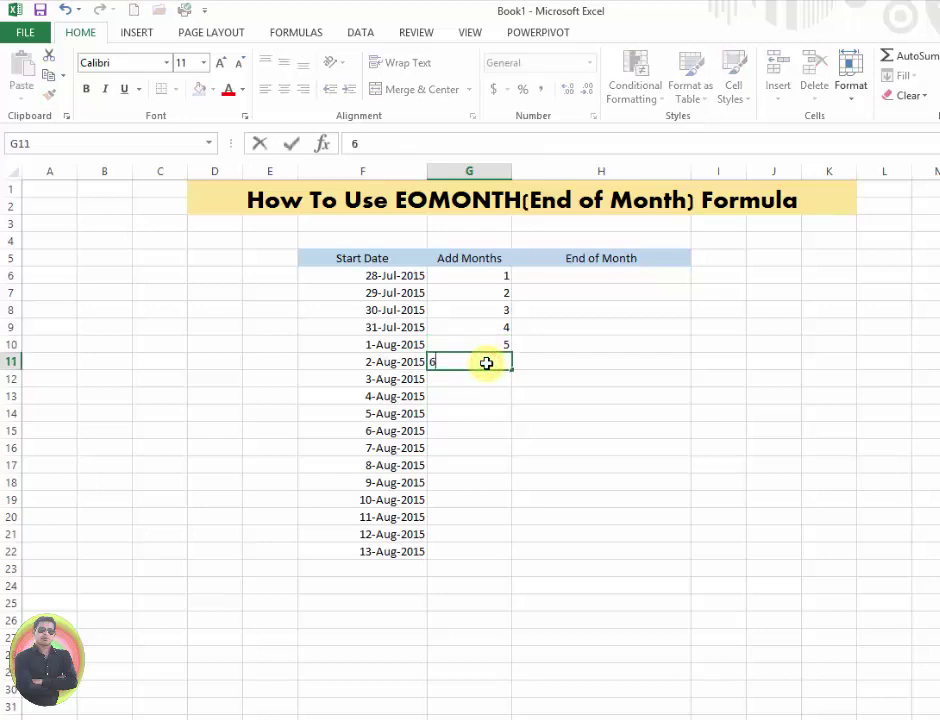
{"action": "left_click", "coordinate": [500, 383]}
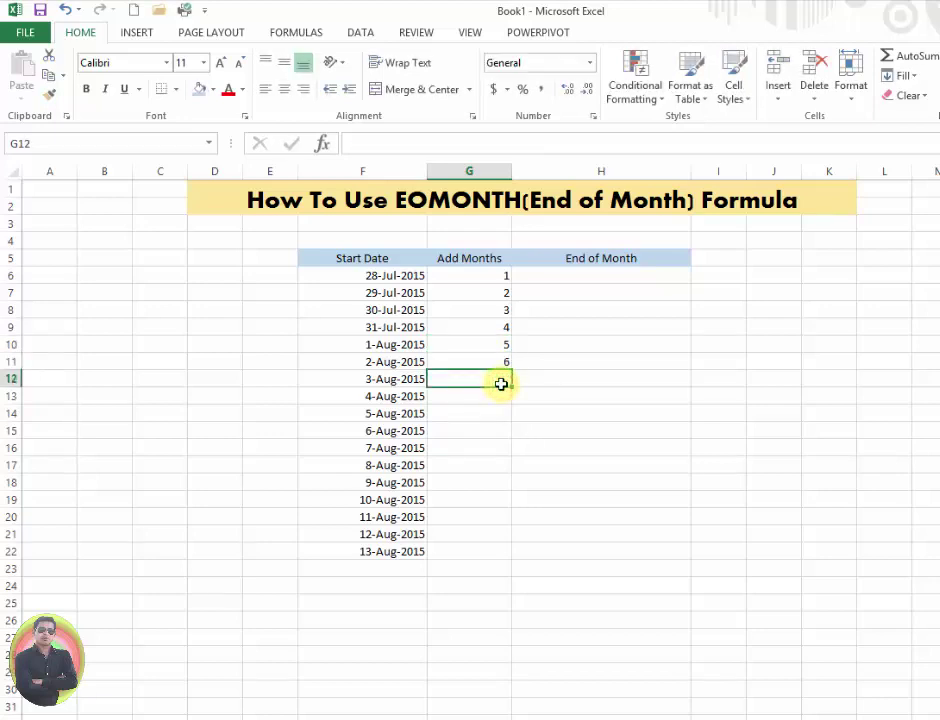
{"action": "type", "text": "7"}
{"action": "left_click", "coordinate": [497, 396]}
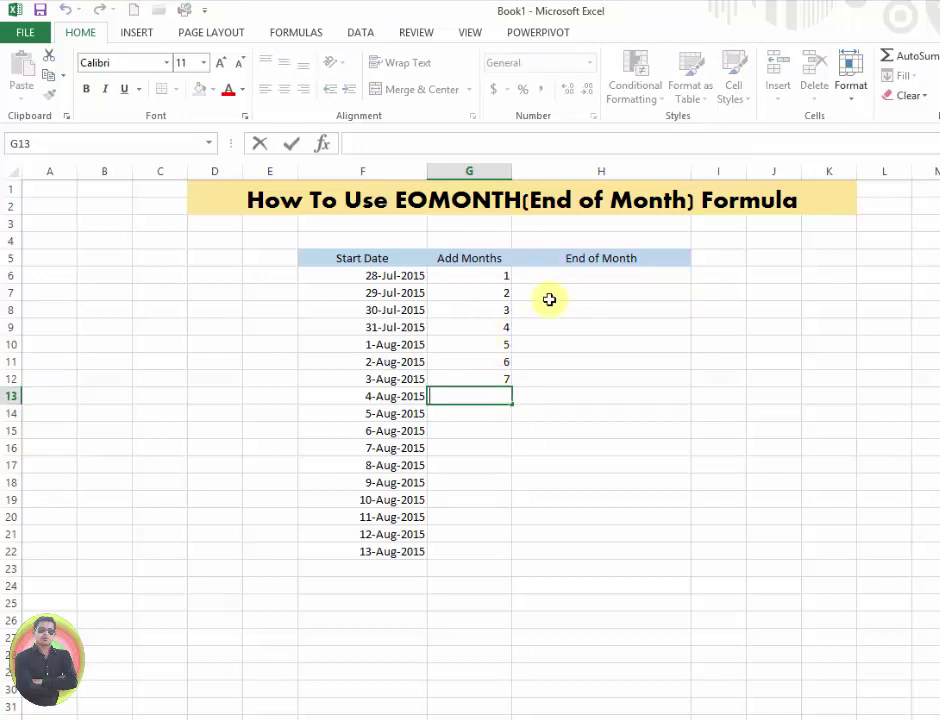
{"action": "left_click", "coordinate": [553, 304]}
{"action": "left_click", "coordinate": [560, 271]}
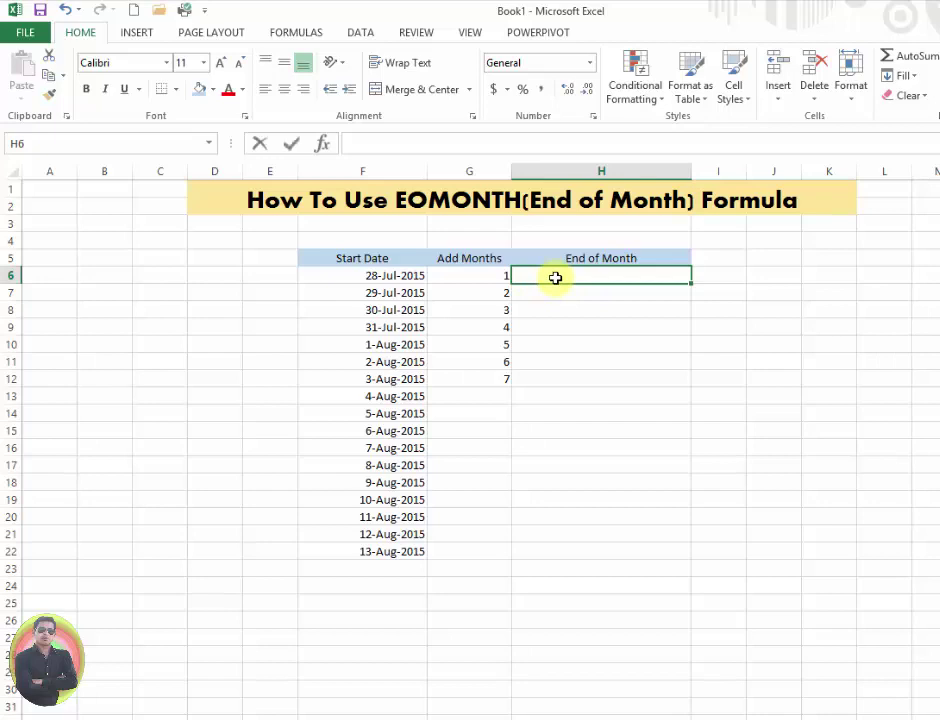
- Enter =EOMONTH(F6,G6) in H6, returning the serial number 42247
{"action": "type", "text": "=eom"}
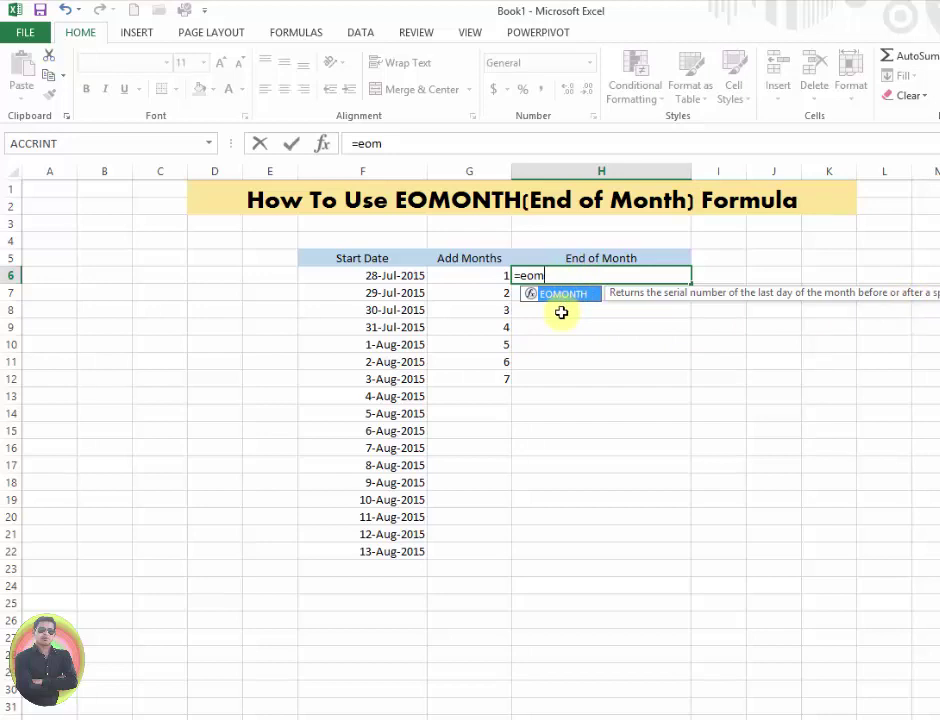
{"action": "key", "text": "Tab"}
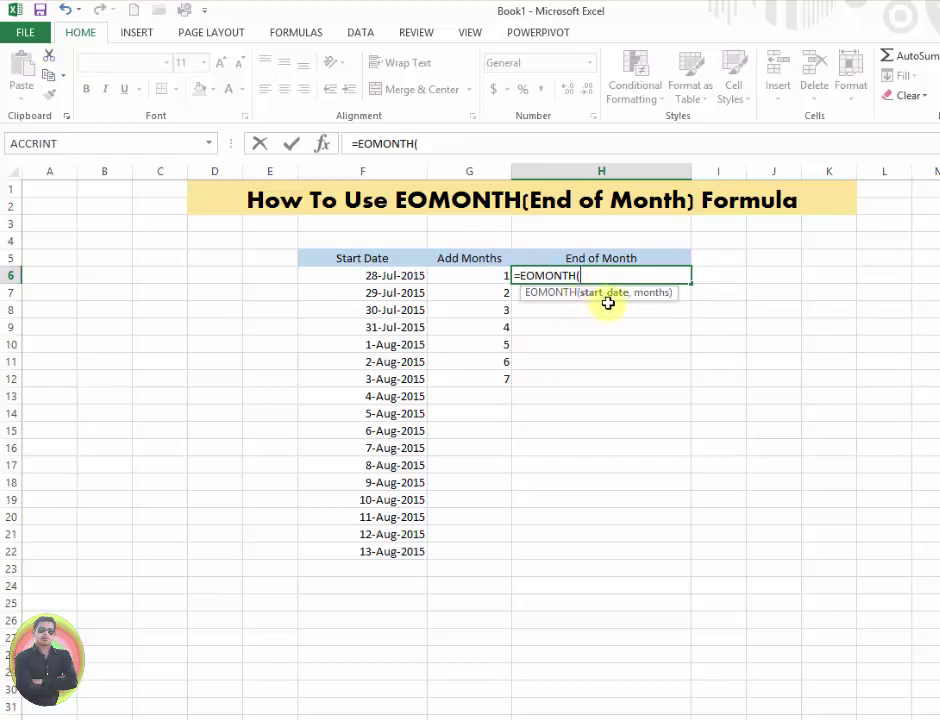
{"action": "left_click", "coordinate": [402, 275]}
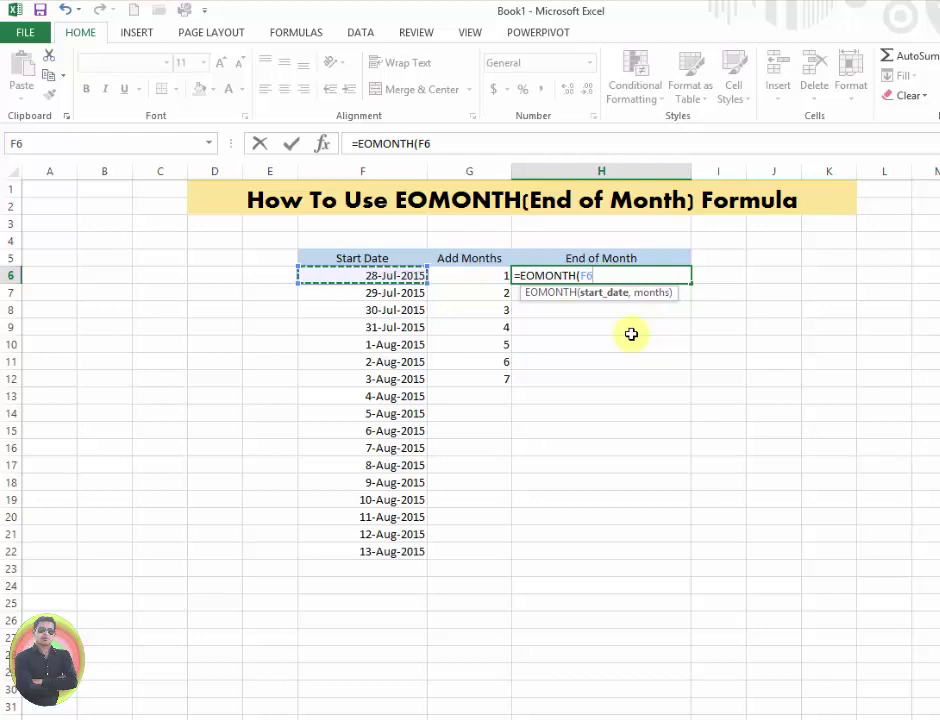
{"action": "type", "text": ","}
{"action": "left_click", "coordinate": [499, 273]}
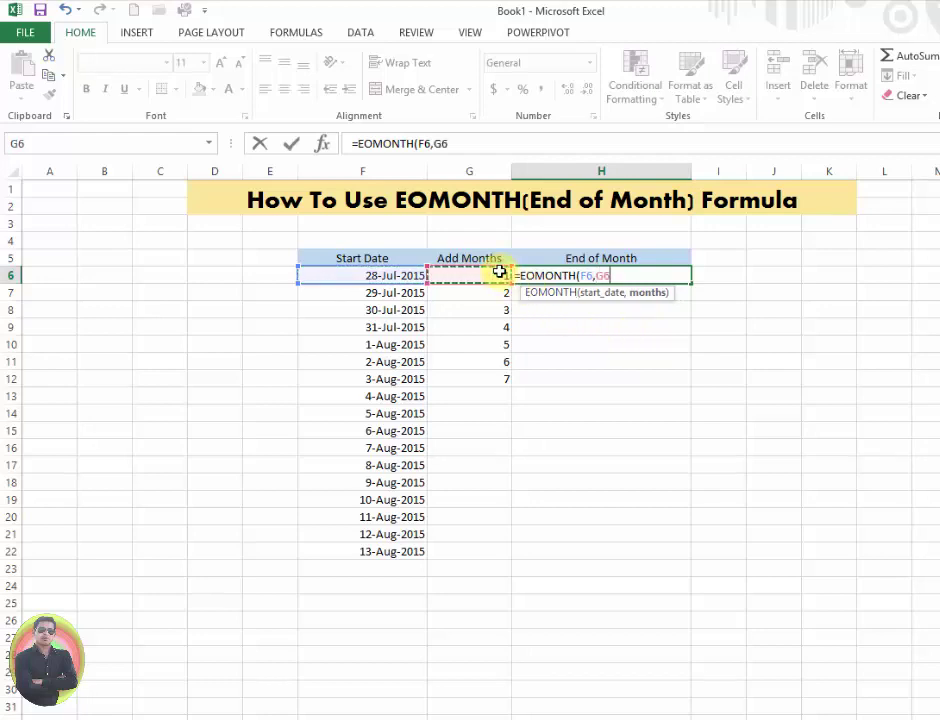
{"action": "type", "text": ")"}
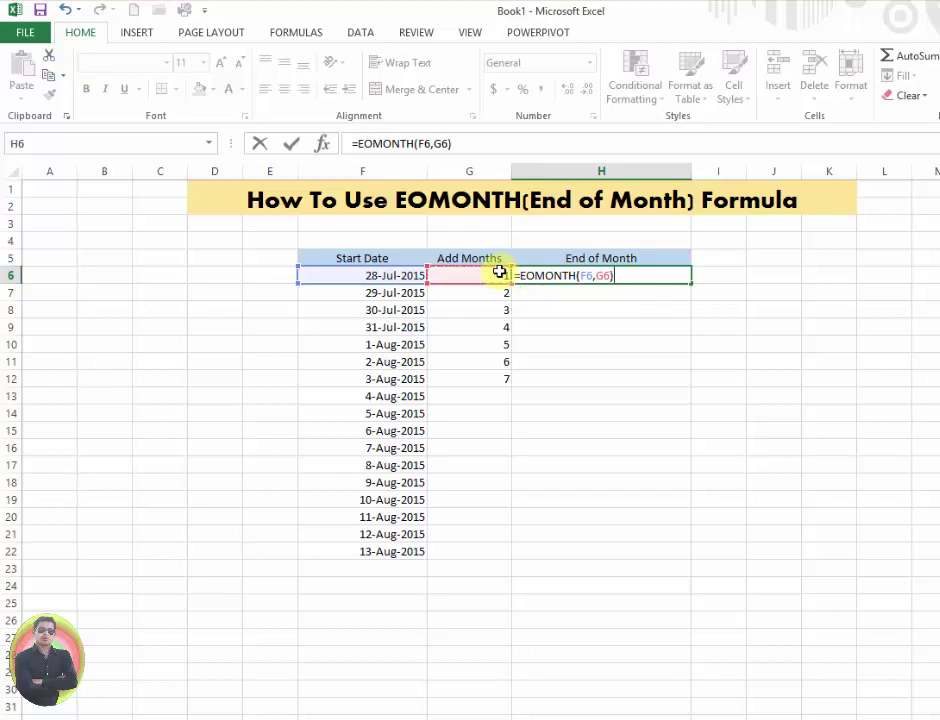
{"action": "key", "text": "Return"}
- Reopen the H6 formula to verify its F6 and G6 references and recommit it
{"action": "double_click", "coordinate": [659, 275]}
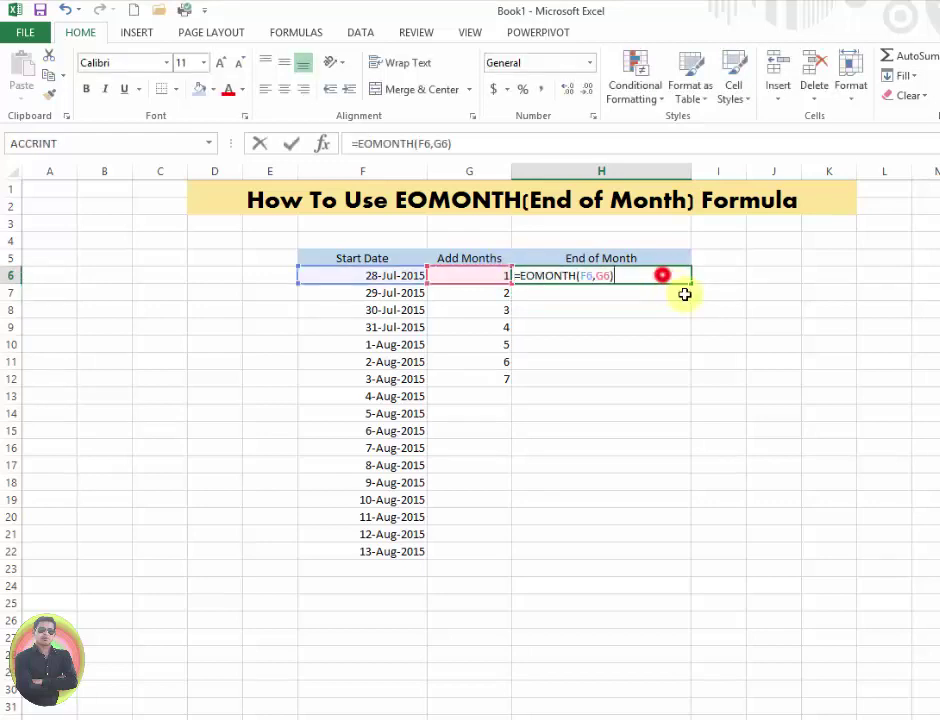
{"action": "key", "text": "Return"}
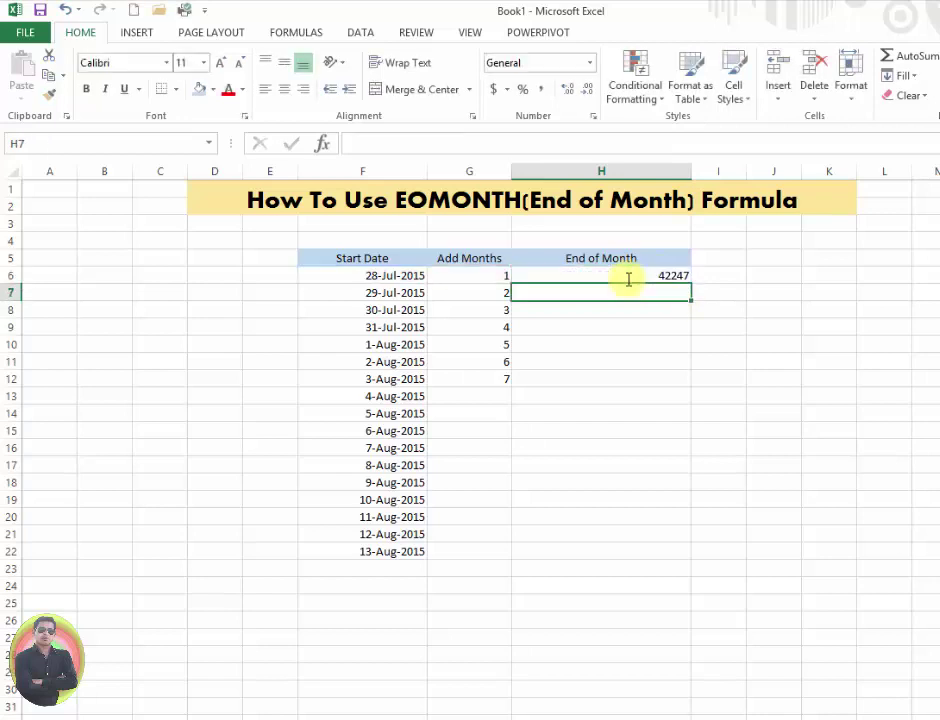
{"action": "left_click", "coordinate": [667, 277]}
{"action": "double_click", "coordinate": [668, 277]}
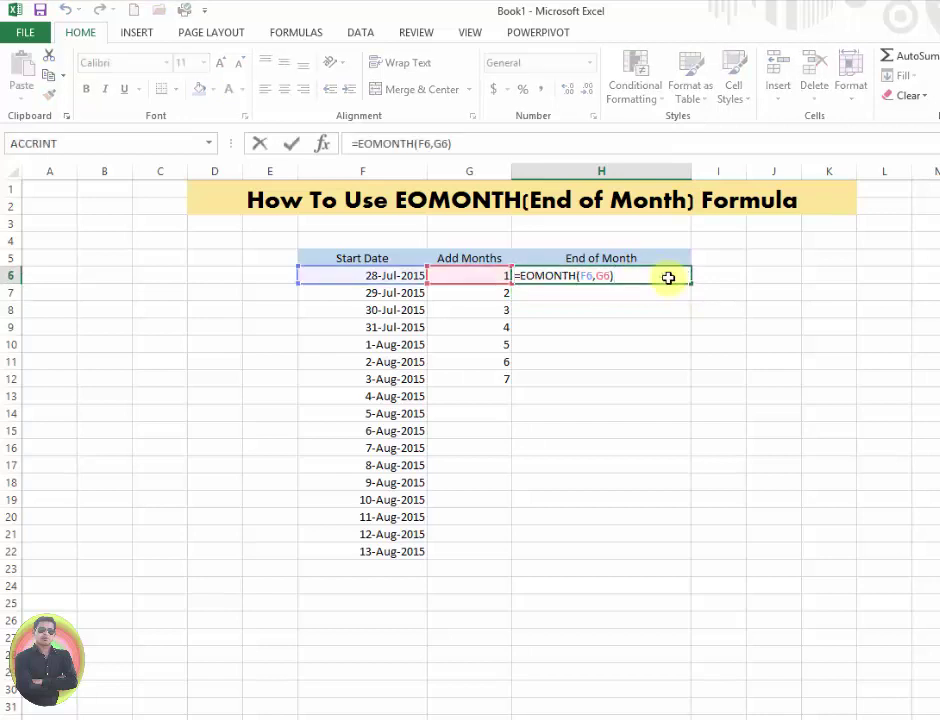
{"action": "key", "text": "Return"}
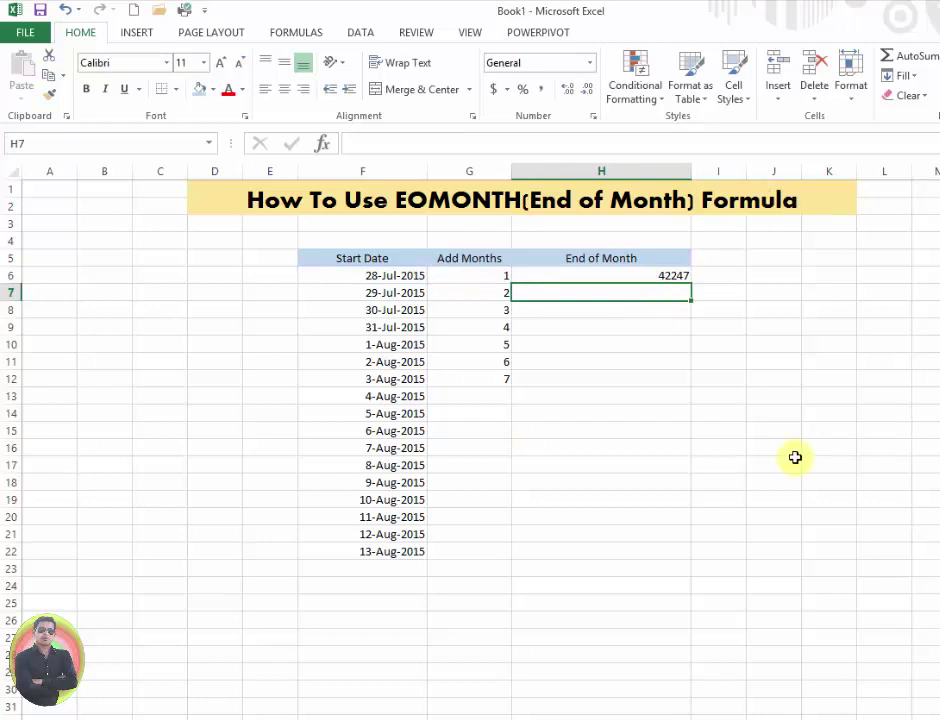
- Format H6 as Long Date so it reads Monday, August 31, 2015
{"action": "key", "text": "Up"}
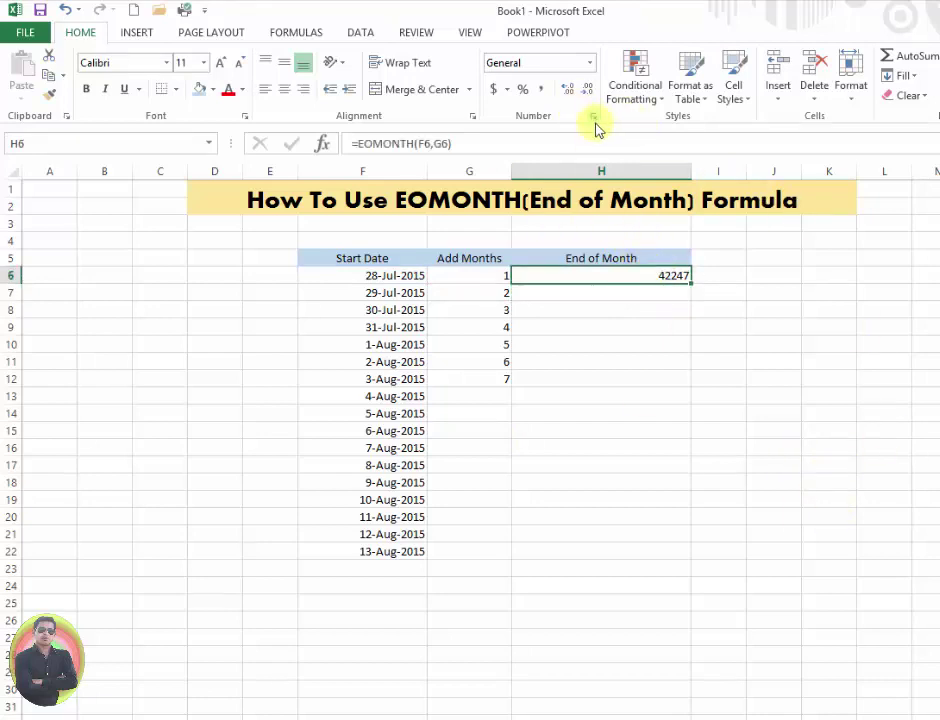
{"action": "left_click", "coordinate": [590, 63]}
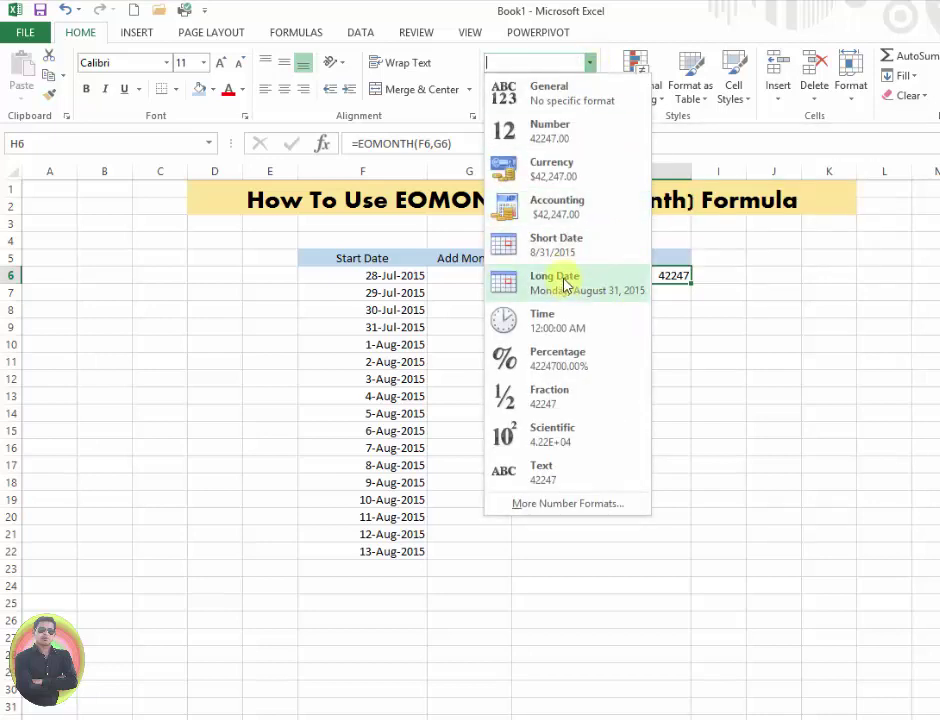
{"action": "left_click", "coordinate": [566, 283]}
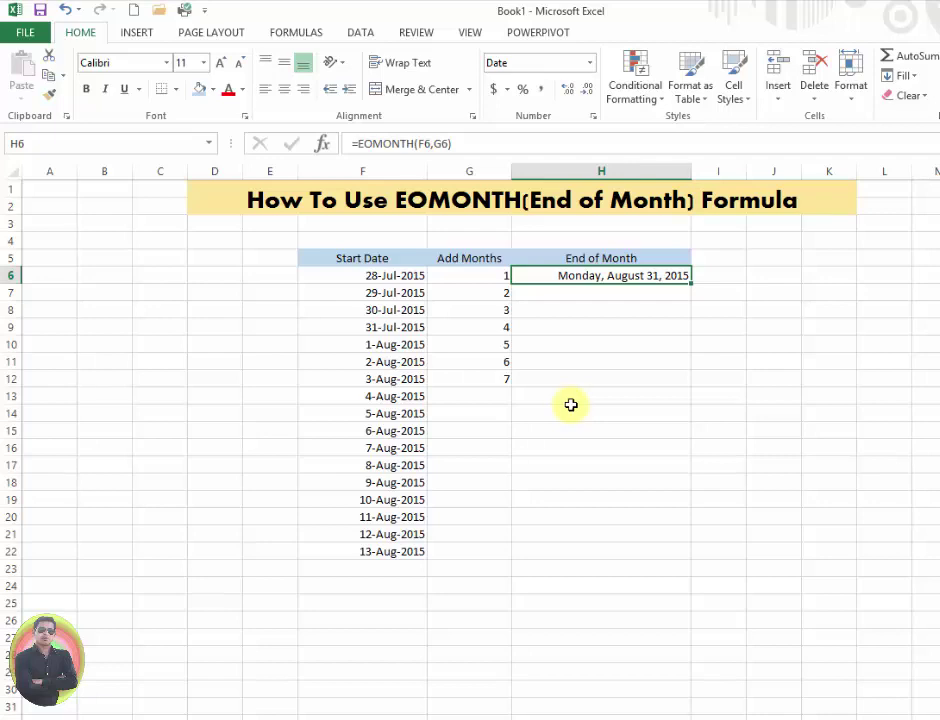
{"action": "double_click", "coordinate": [541, 292]}
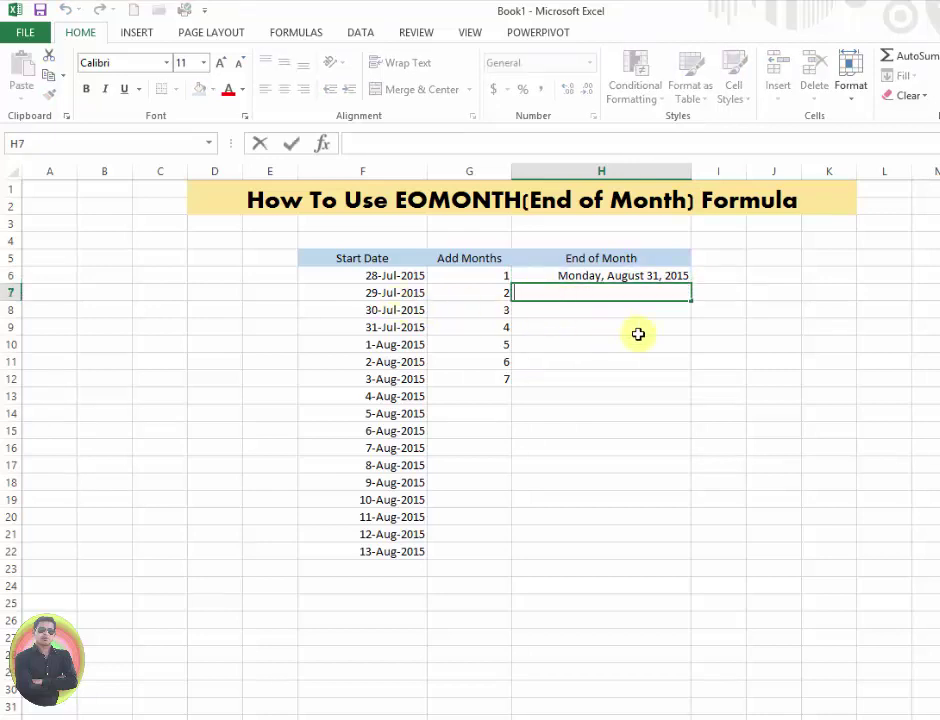
- Enter =EOMONTH(F7,G7) in H7, returning the serial number 42277
{"action": "type", "text": "=eo"}
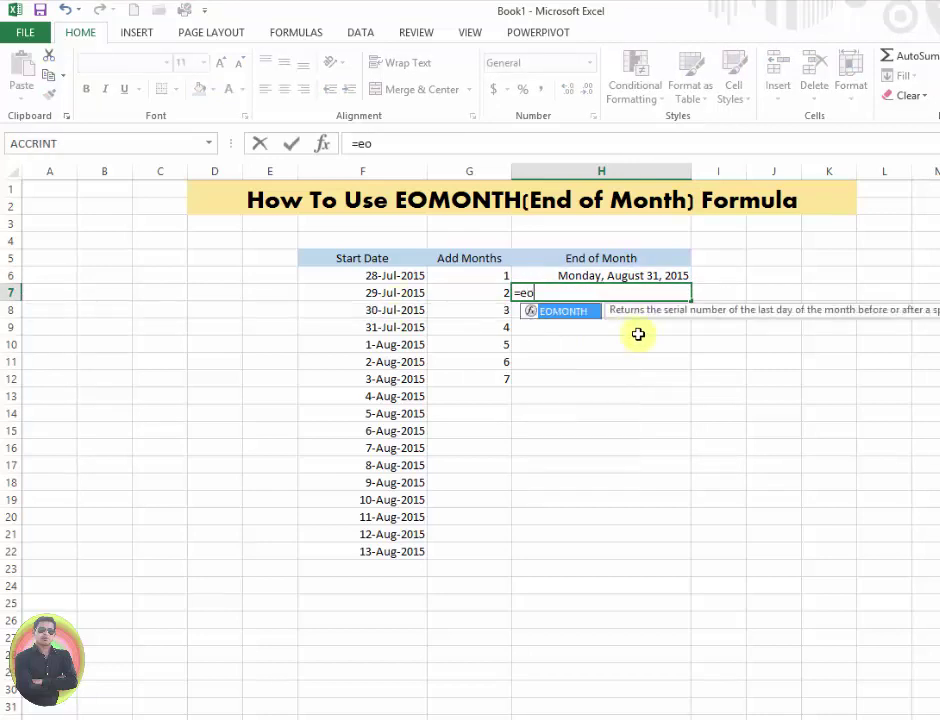
{"action": "key", "text": "Tab"}
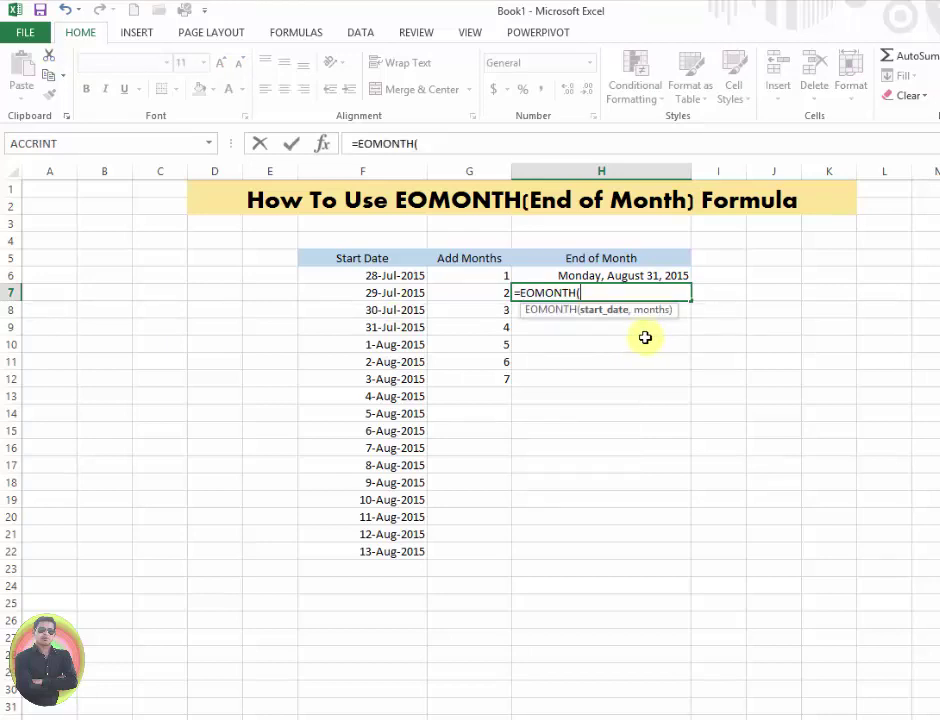
{"action": "left_click", "coordinate": [410, 293]}
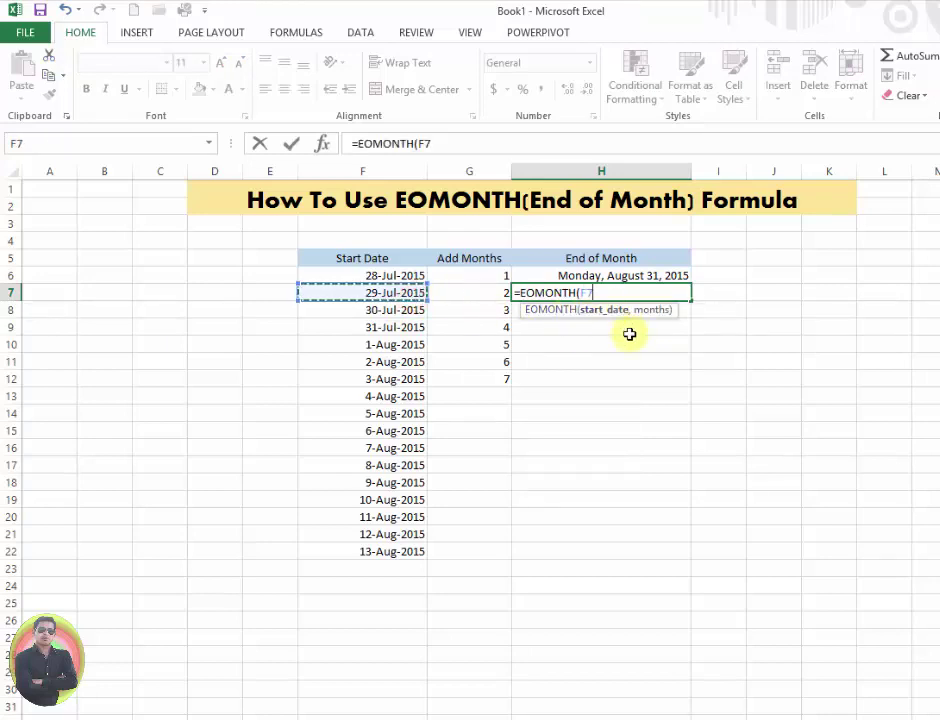
{"action": "type", "text": ","}
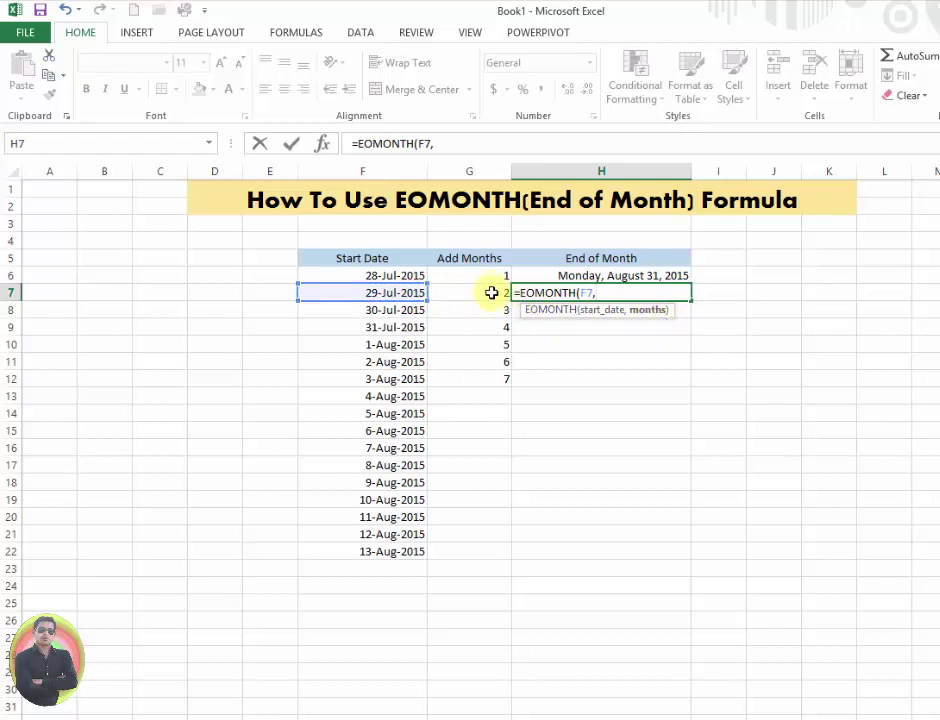
{"action": "left_click", "coordinate": [492, 293]}
{"action": "type", "text": ")"}
{"action": "key", "text": "Return"}
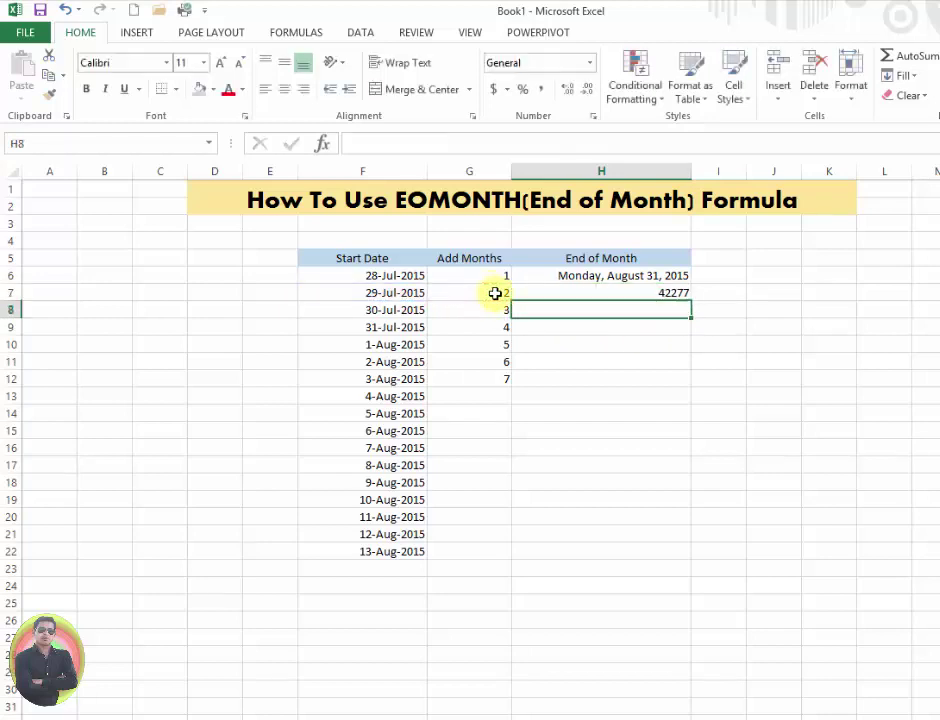
{"action": "left_click", "coordinate": [667, 292]}
{"action": "double_click", "coordinate": [665, 292]}
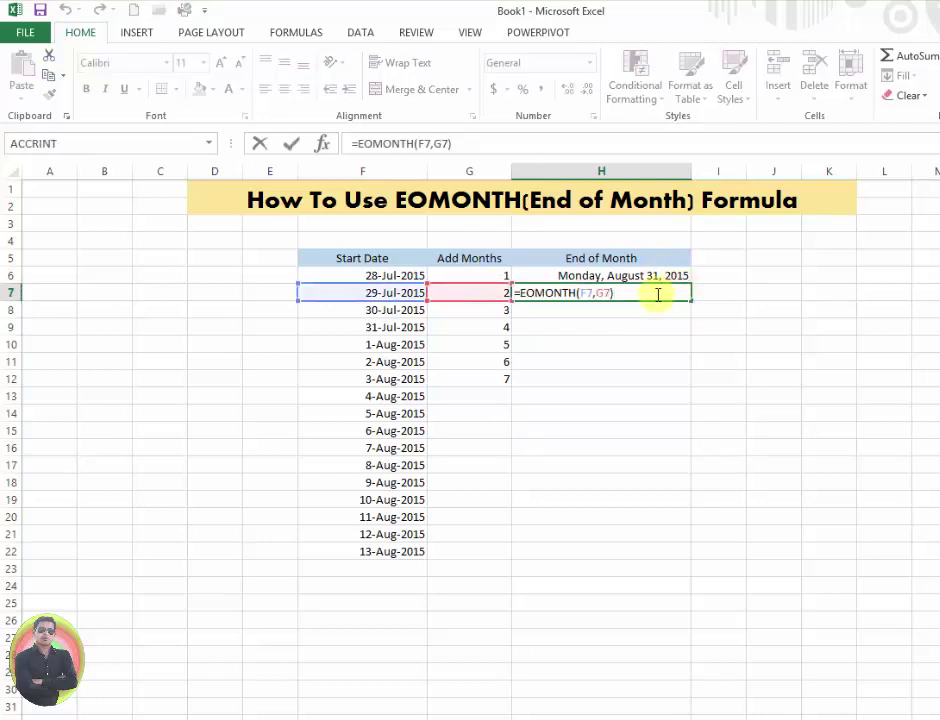
{"action": "key", "text": "Return"}
{"action": "left_click", "coordinate": [658, 296]}
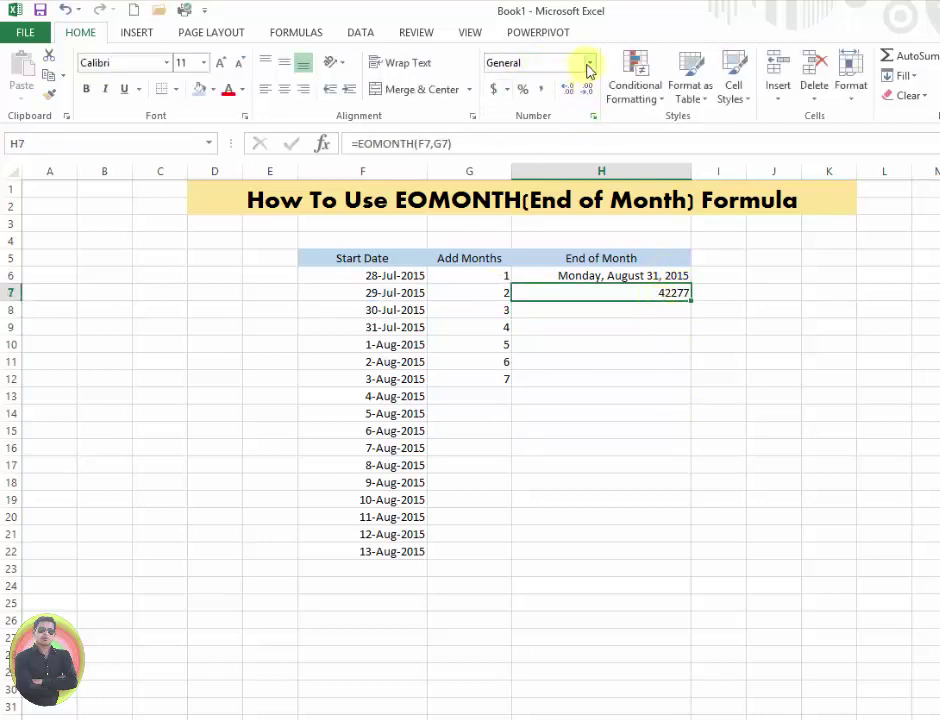
- Give H7 the Wednesday, March 14, 2012 date type so it reads Wednesday, September 30, 2015
{"action": "left_click", "coordinate": [593, 116]}
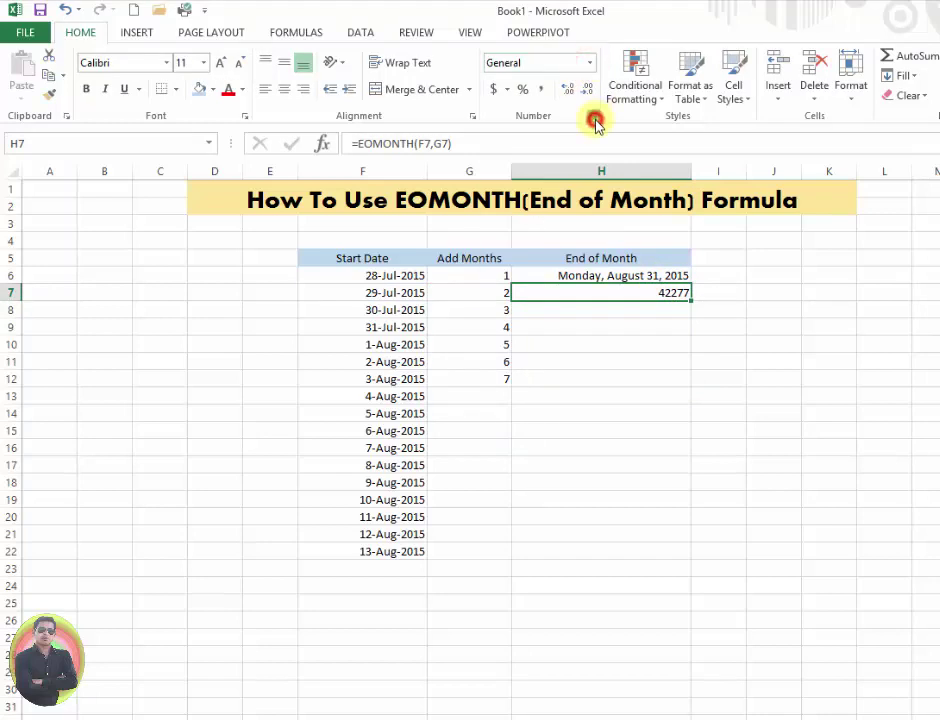
{"action": "left_click", "coordinate": [237, 174]}
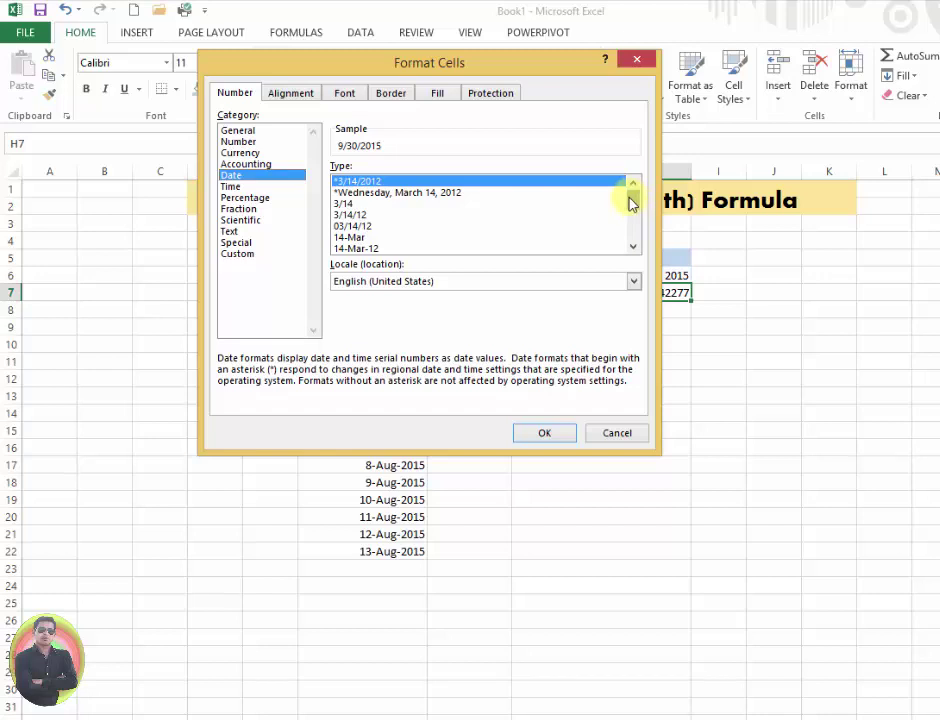
{"action": "mouse_move", "coordinate": [634, 202]}
{"action": "left_mouse_down"}
{"action": "mouse_move", "coordinate": [634, 236]}
{"action": "mouse_move", "coordinate": [636, 181]}
{"action": "left_mouse_up"}
{"action": "left_click", "coordinate": [437, 192]}
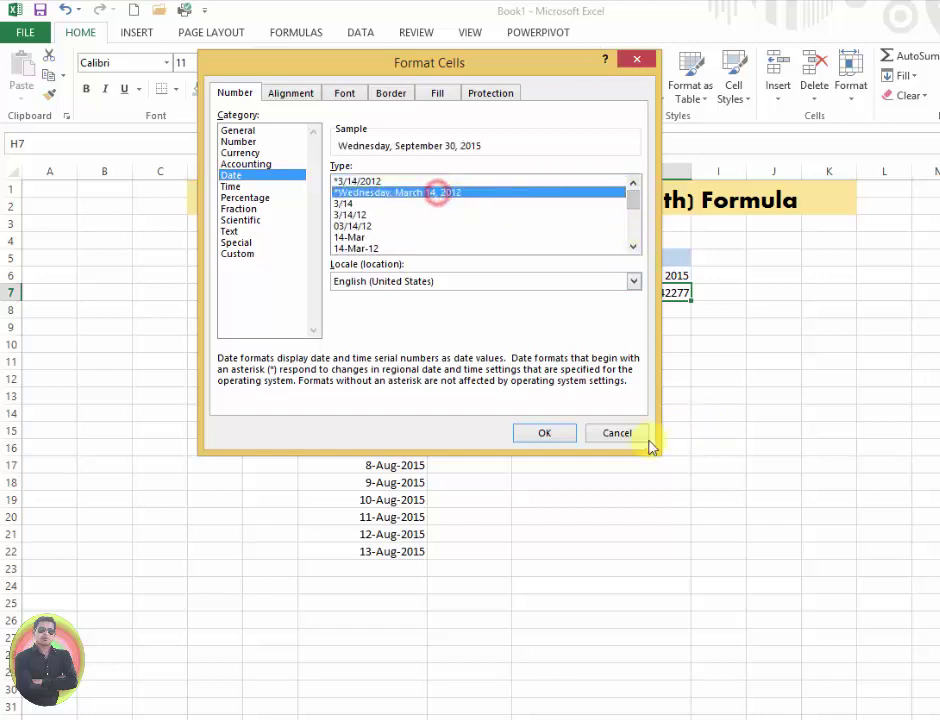
{"action": "left_click", "coordinate": [544, 432]}
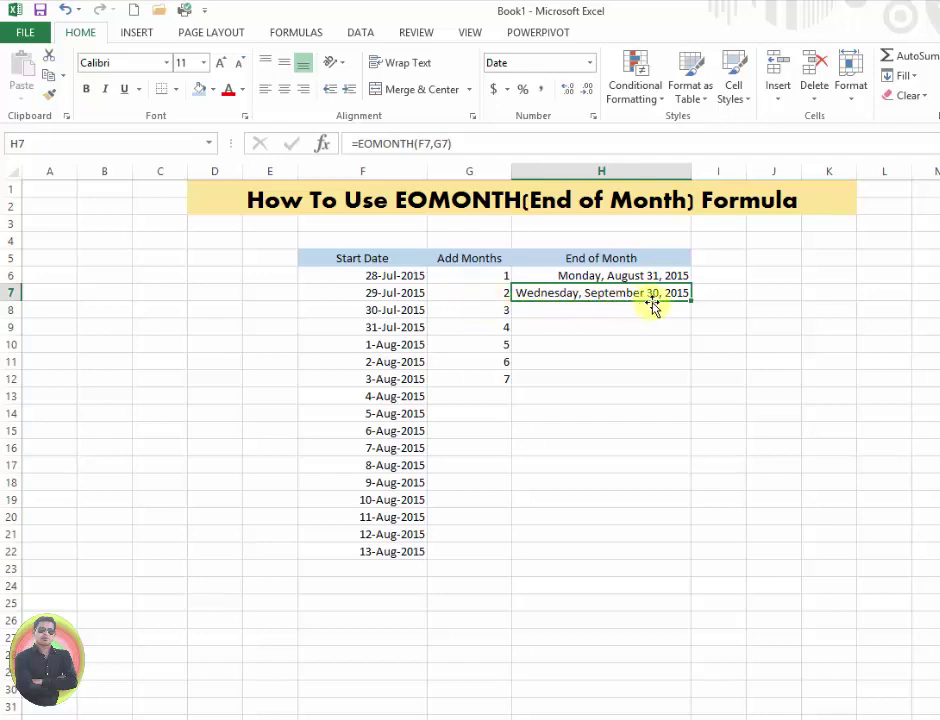
{"action": "left_click", "coordinate": [608, 314]}
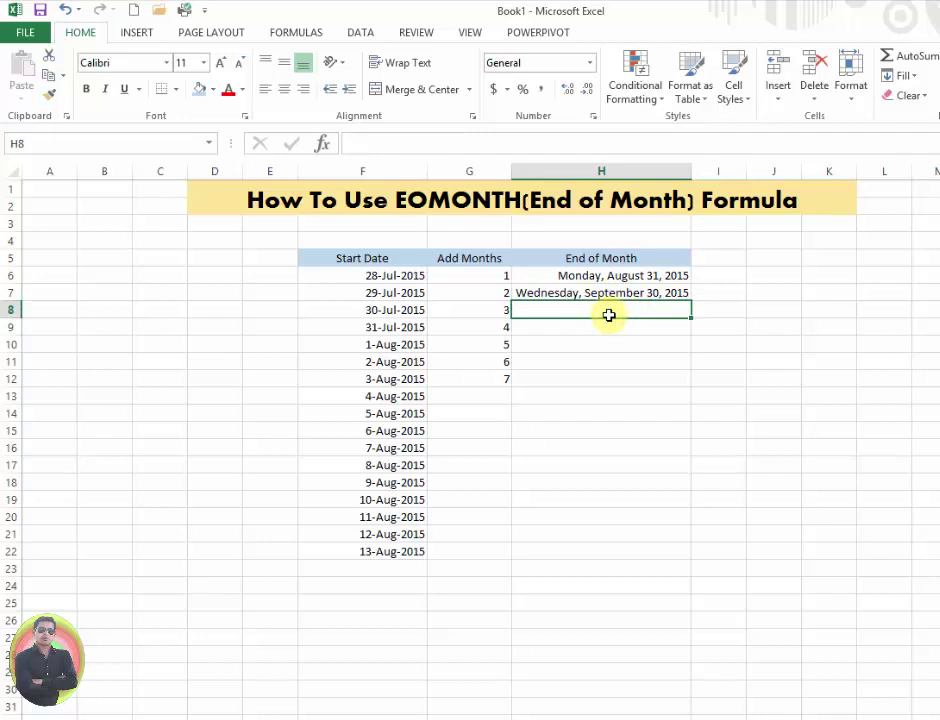
- Enter =EOMONTH(F8,G8) in H8, returning the serial number 42308
{"action": "type", "text": "="}
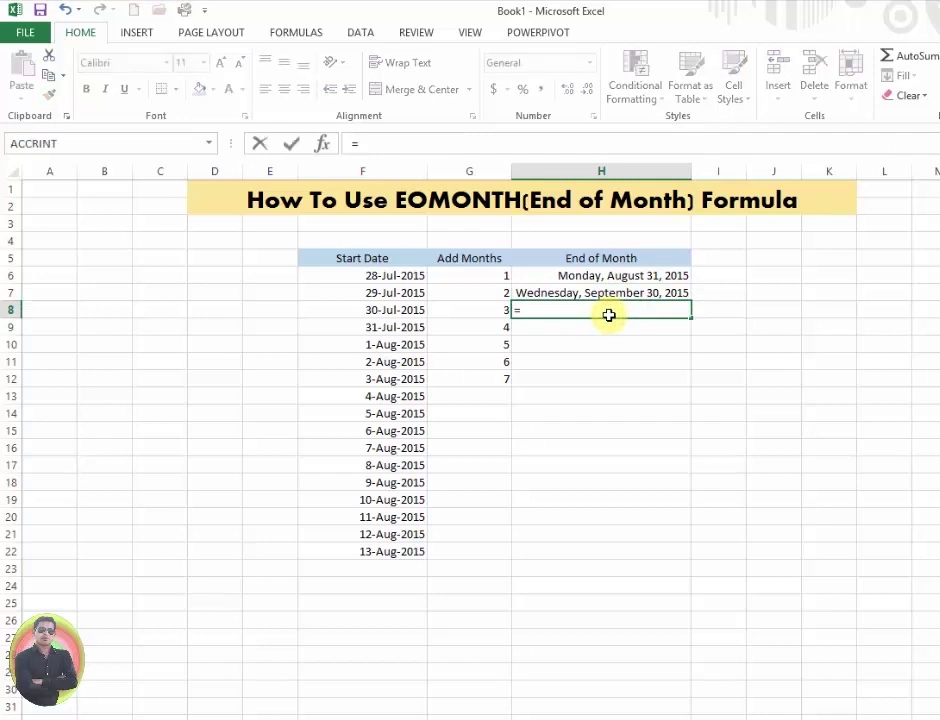
{"action": "type", "text": "e"}
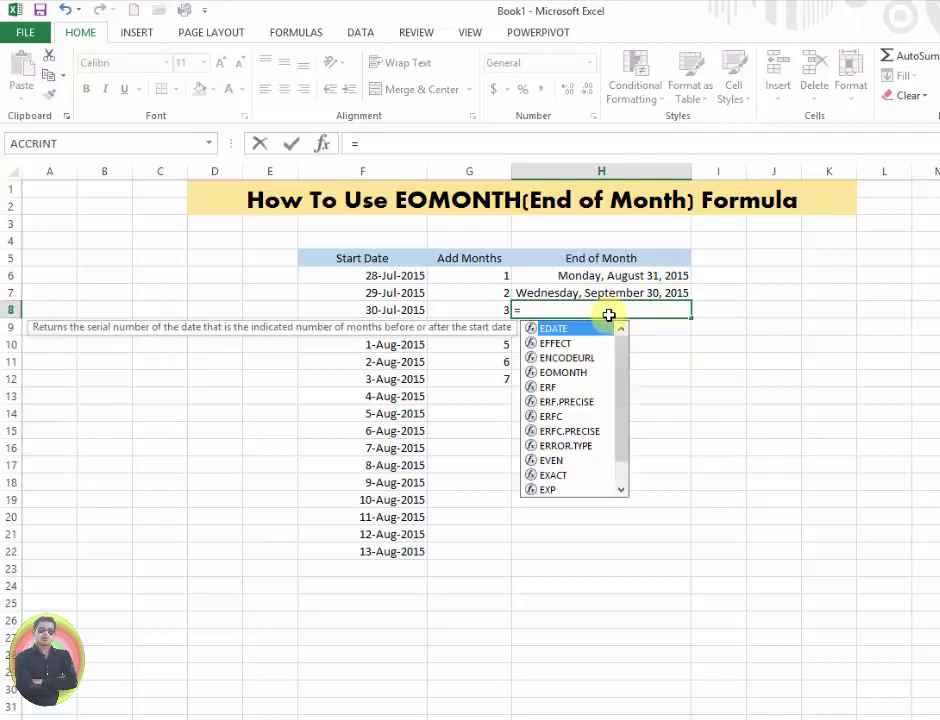
{"action": "type", "text": "o"}
{"action": "key", "text": "Tab"}
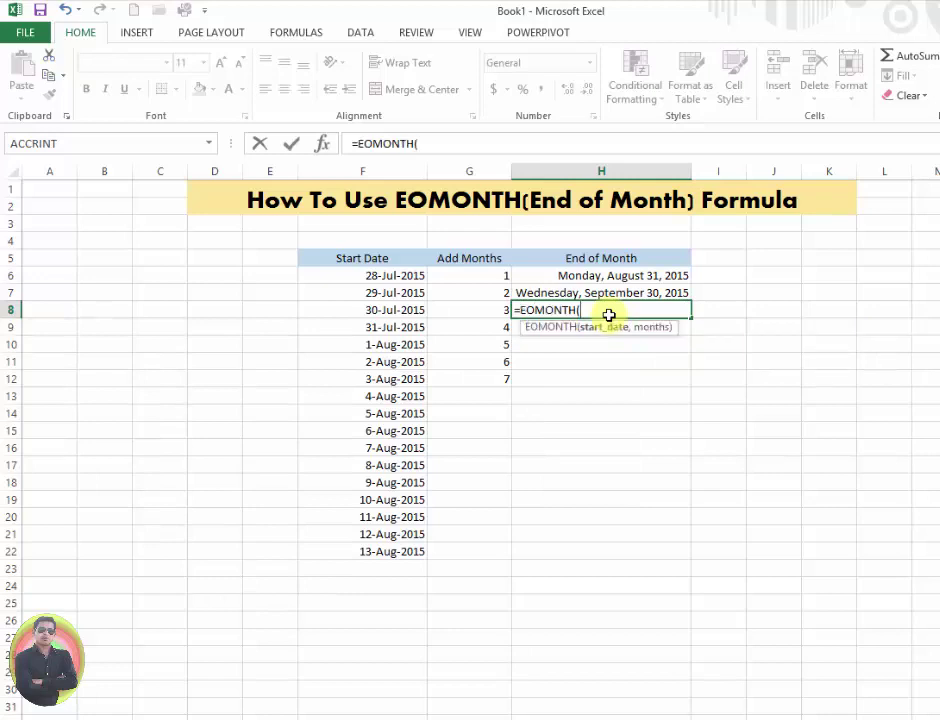
{"action": "left_click", "coordinate": [410, 310]}
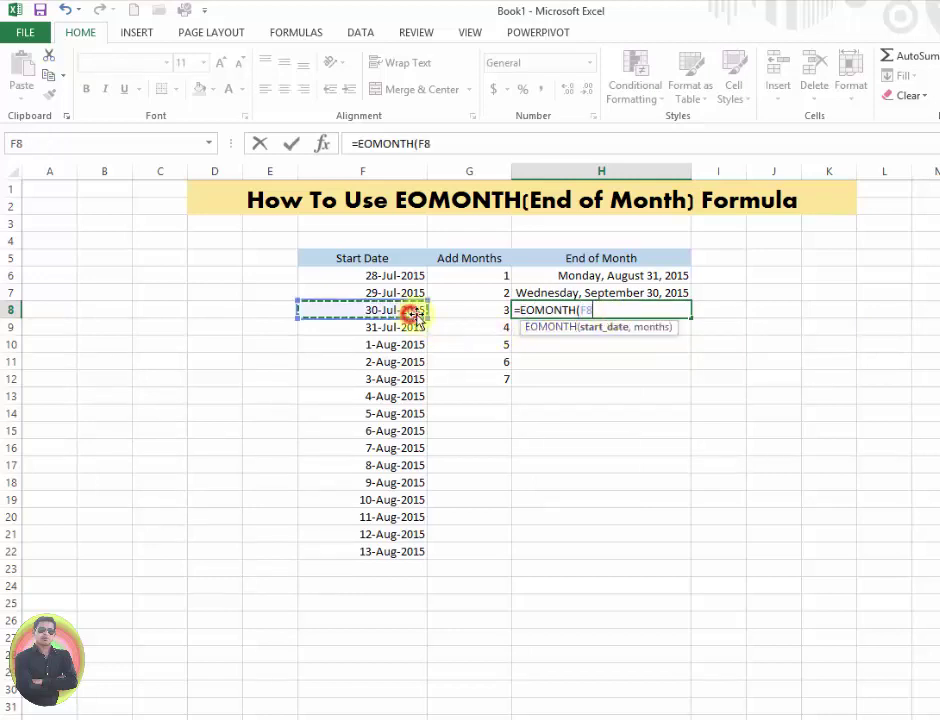
{"action": "type", "text": ","}
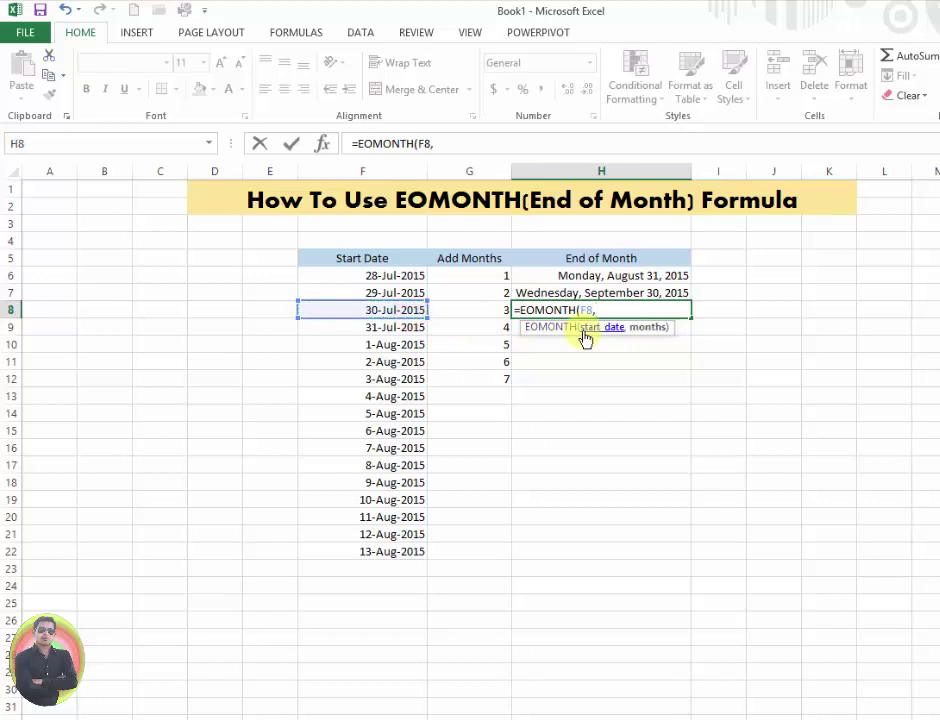
{"action": "left_click", "coordinate": [492, 310]}
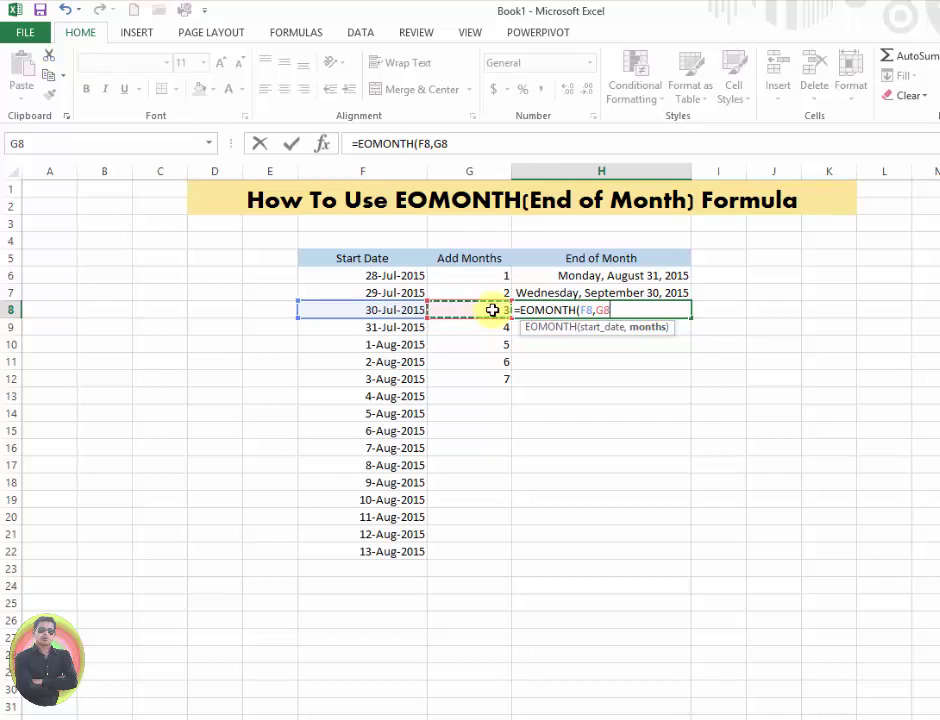
{"action": "key", "text": "Return"}
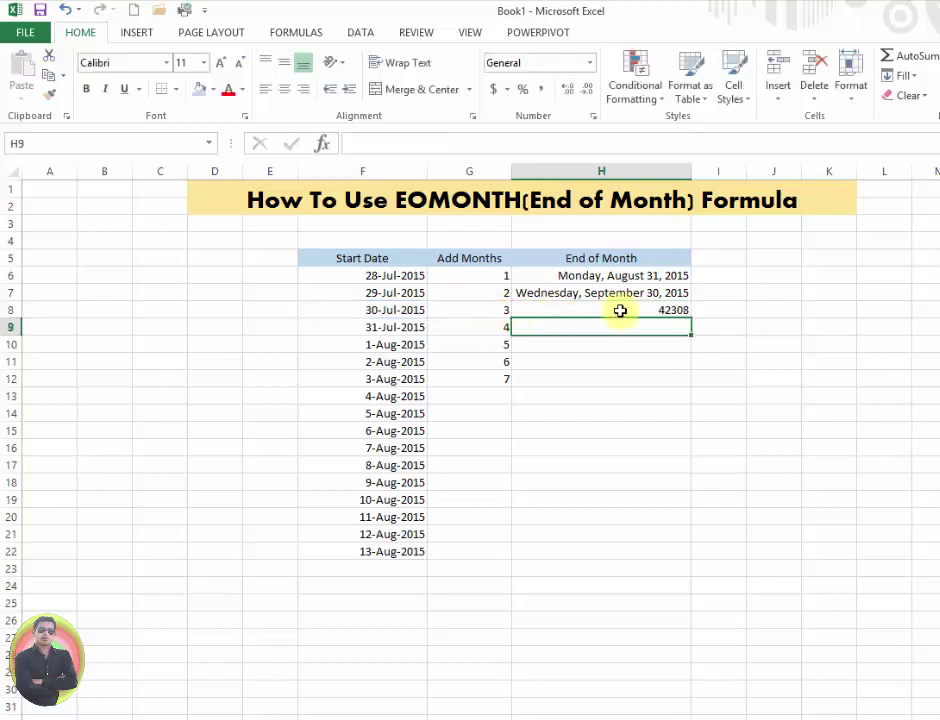
- Apply the Long Date format to H8 so it reads Saturday, October 31, 2015
{"action": "left_click", "coordinate": [620, 311]}
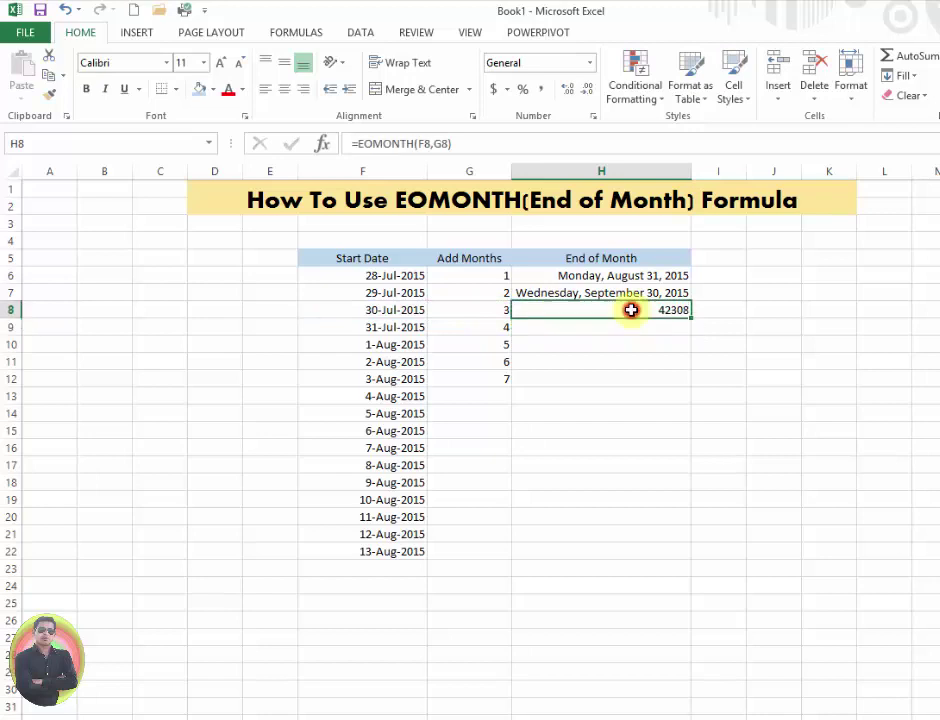
{"action": "left_click", "coordinate": [541, 63]}
{"action": "left_click", "coordinate": [589, 63]}
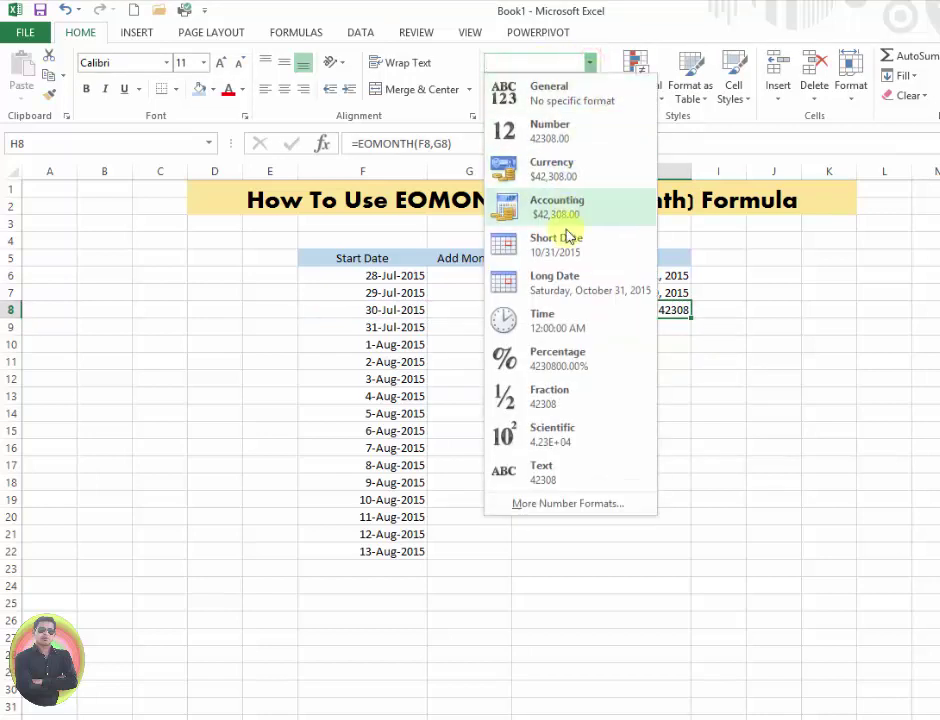
{"action": "left_click", "coordinate": [570, 280]}
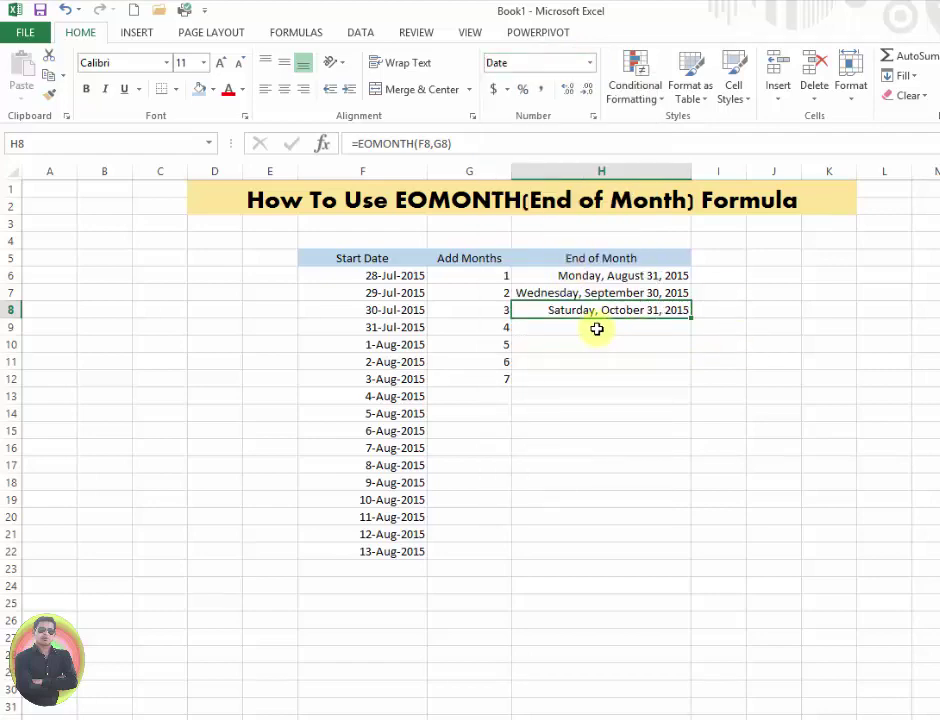
{"action": "left_click", "coordinate": [590, 63]}
{"action": "left_click", "coordinate": [628, 14]}
{"action": "double_click", "coordinate": [628, 14]}
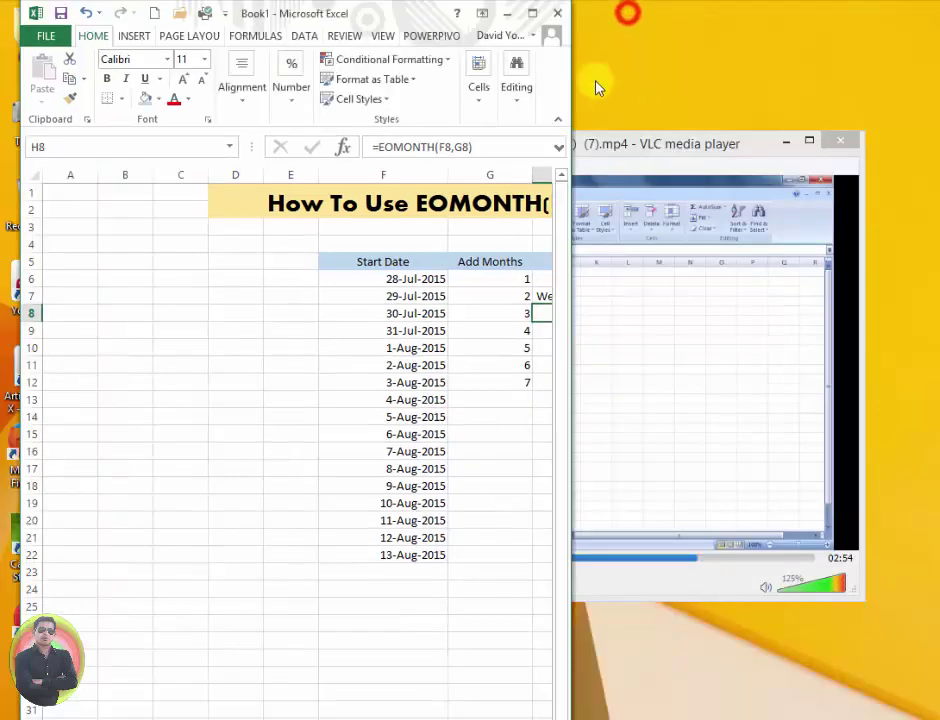
{"action": "double_click", "coordinate": [395, 10]}
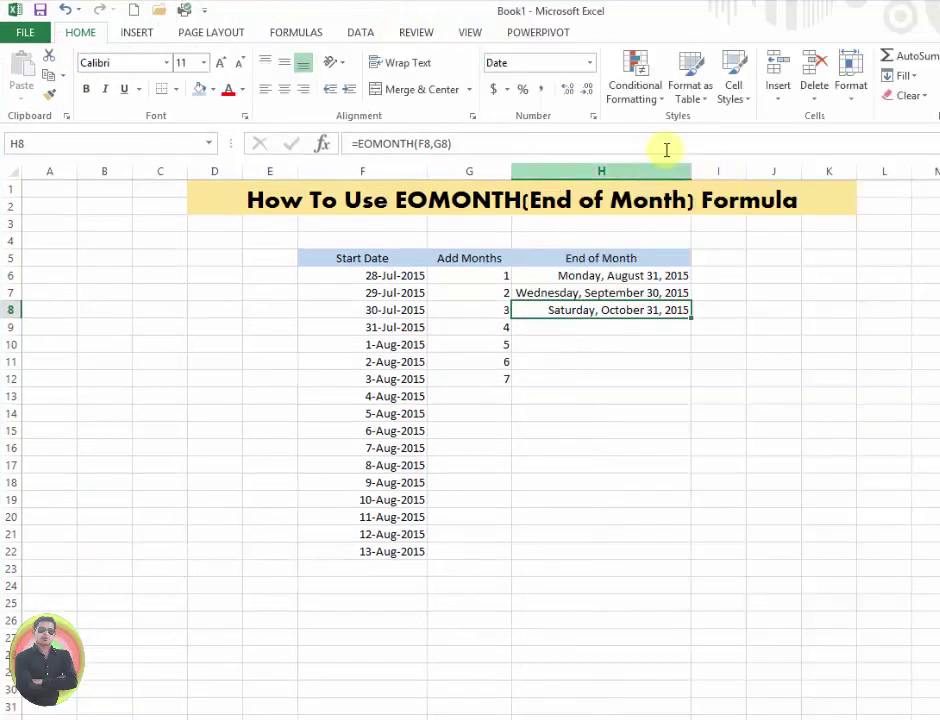
- Format H8 with the Urdu (Pakistan) 14/03/12 short date type so it reads 31/10/15
{"action": "left_click", "coordinate": [594, 118]}
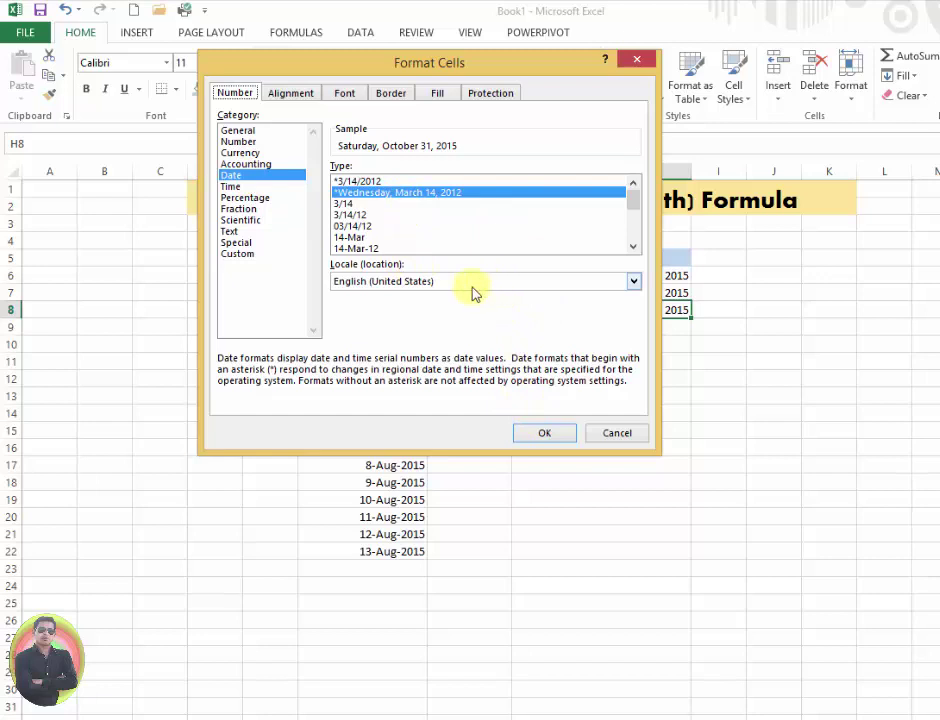
{"action": "left_click", "coordinate": [634, 282]}
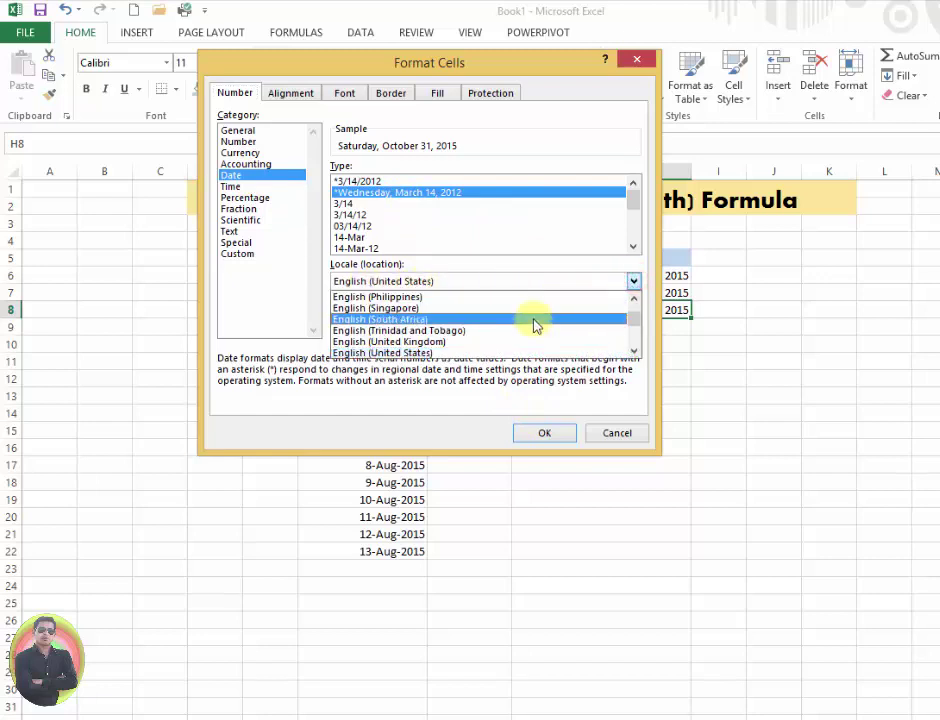
{"action": "key", "text": "p"}
{"action": "key", "text": "Down"}
{"action": "key", "text": "Down"}
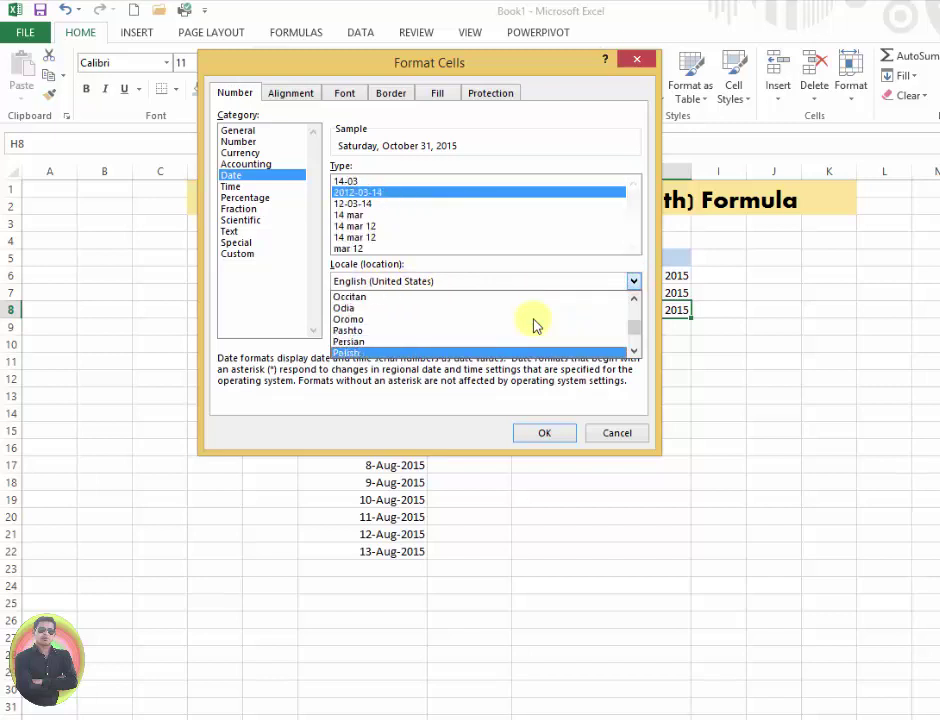
{"action": "key", "text": "Down"}
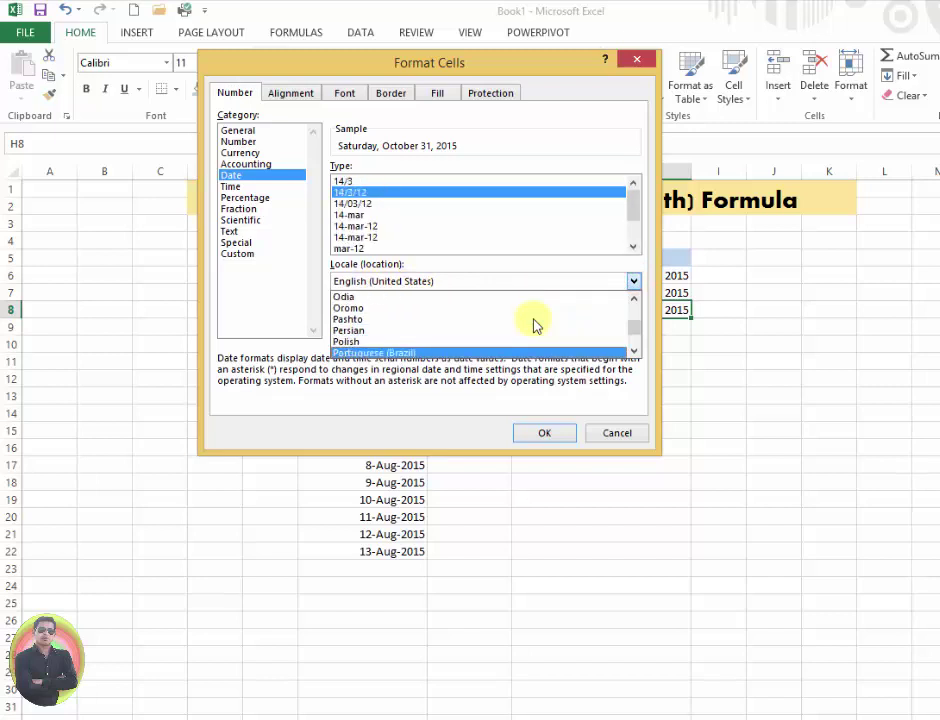
{"action": "key", "text": "u"}
{"action": "key", "text": "Down"}
{"action": "key", "text": "Down"}
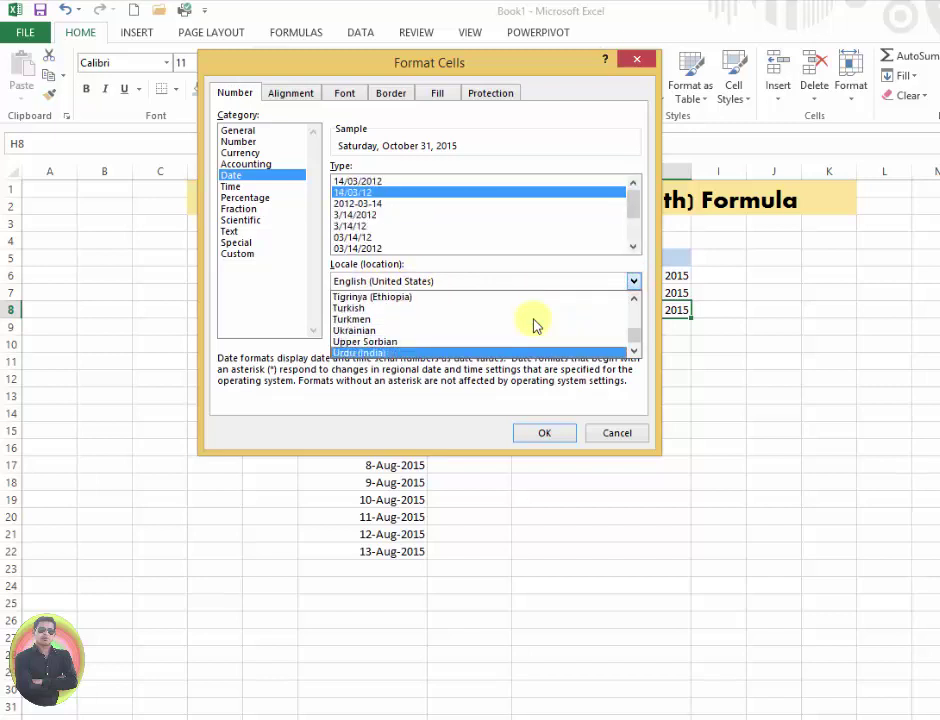
{"action": "key", "text": "Down"}
{"action": "key", "text": "Return"}
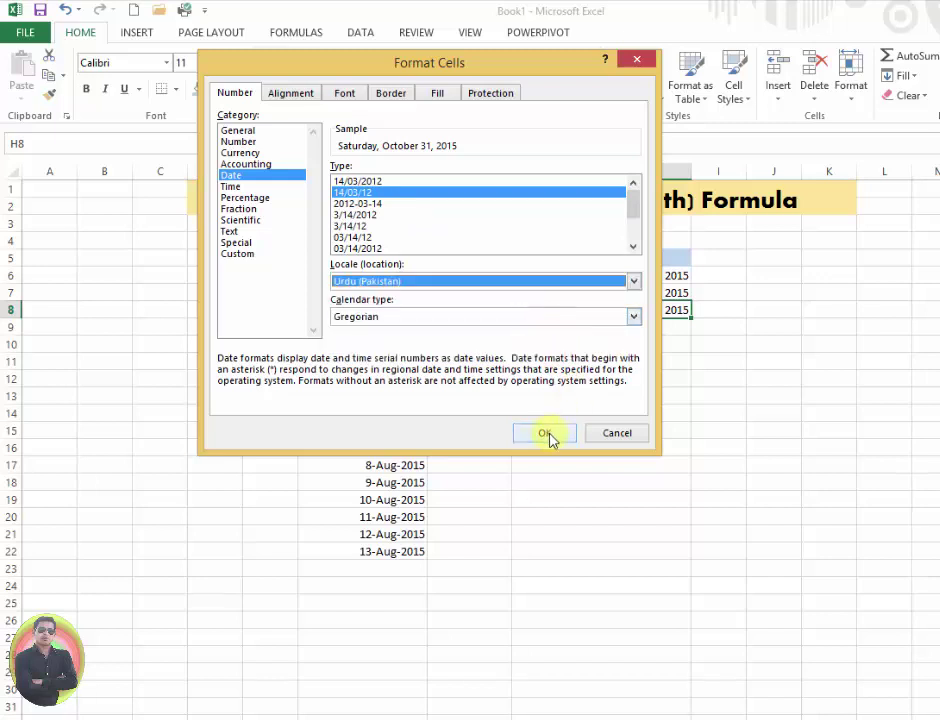
{"action": "mouse_move", "coordinate": [633, 205]}
{"action": "left_mouse_down"}
{"action": "mouse_move", "coordinate": [634, 245]}
{"action": "mouse_move", "coordinate": [630, 183]}
{"action": "left_mouse_up"}
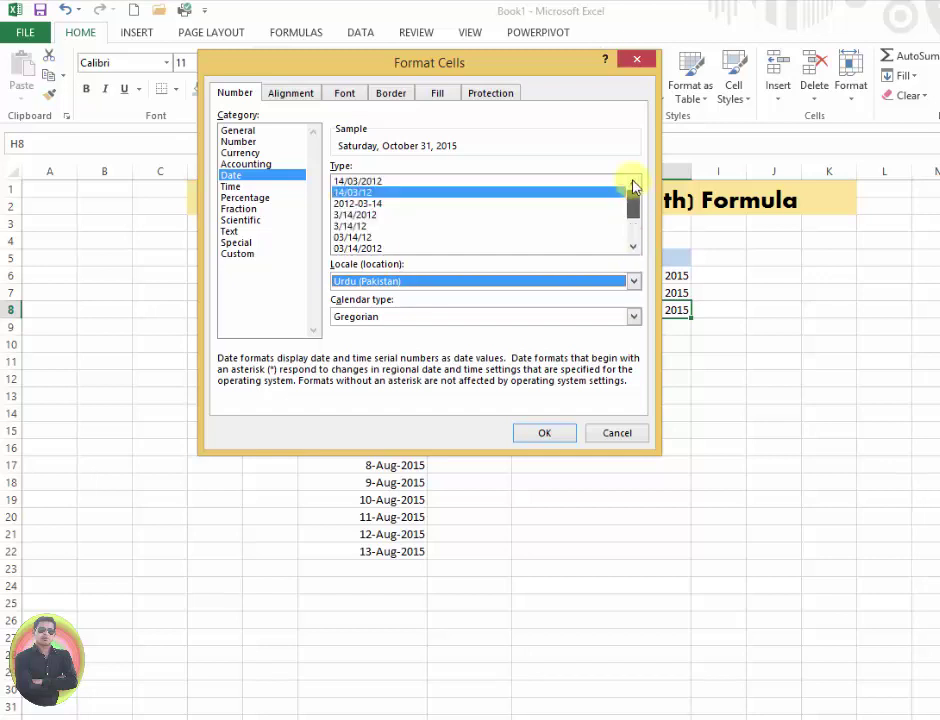
{"action": "left_click", "coordinate": [545, 433]}
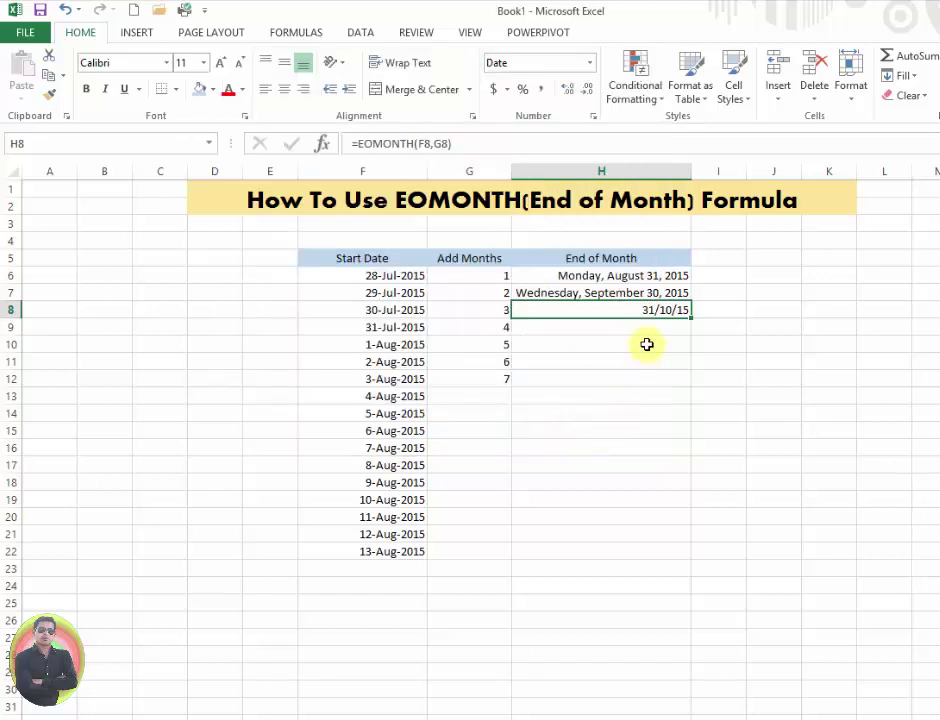
- Apply the last Urdu date type to H8, showing 31 October 2015 with an Urdu month name
{"action": "left_click", "coordinate": [591, 62]}
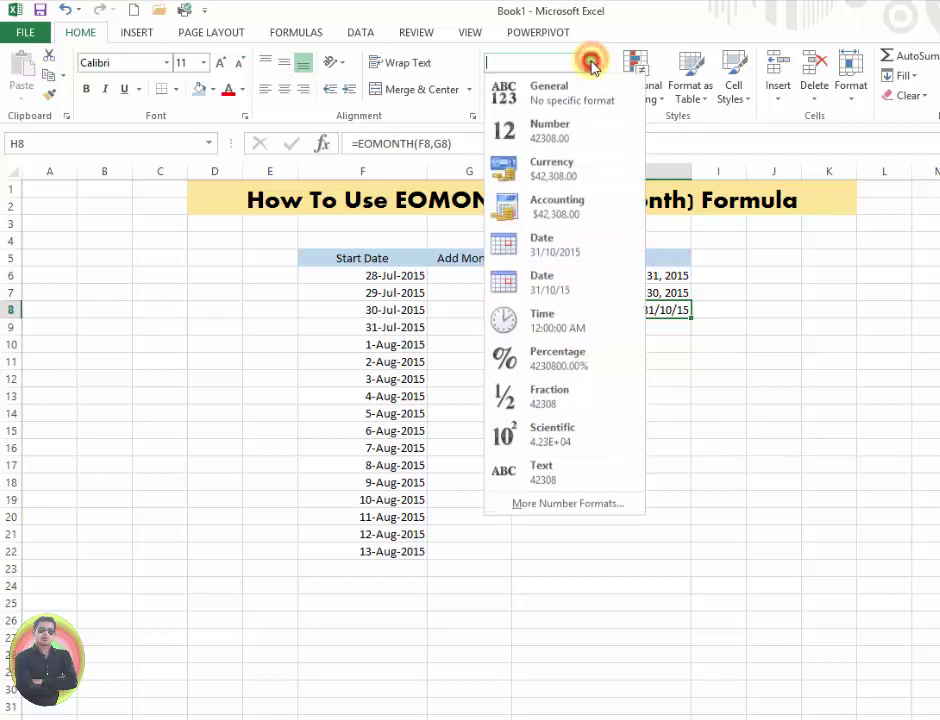
{"action": "left_click", "coordinate": [562, 252]}
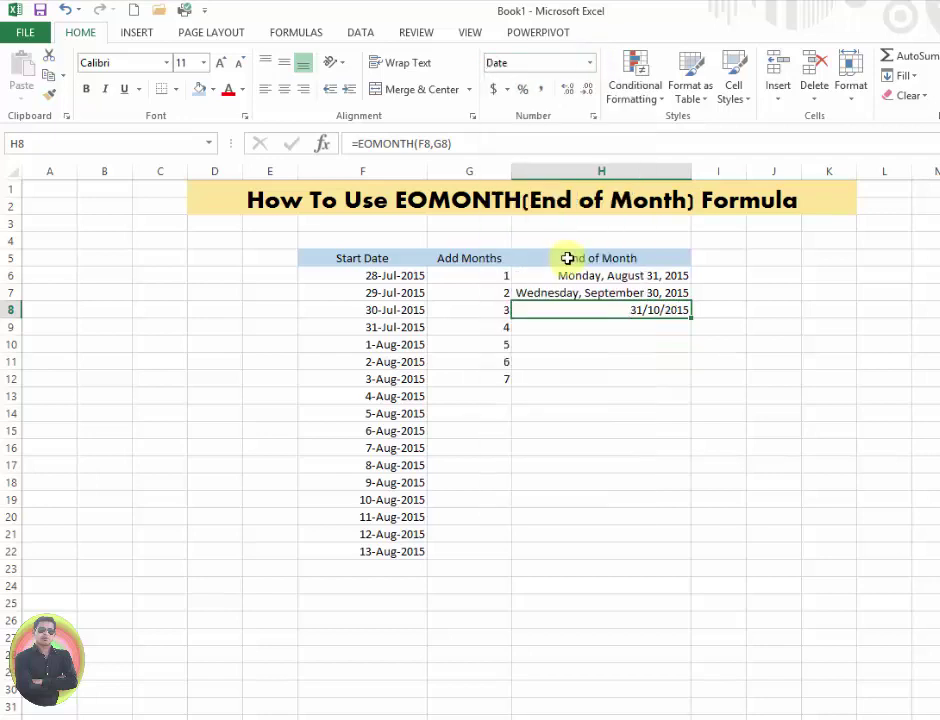
{"action": "left_click", "coordinate": [590, 64]}
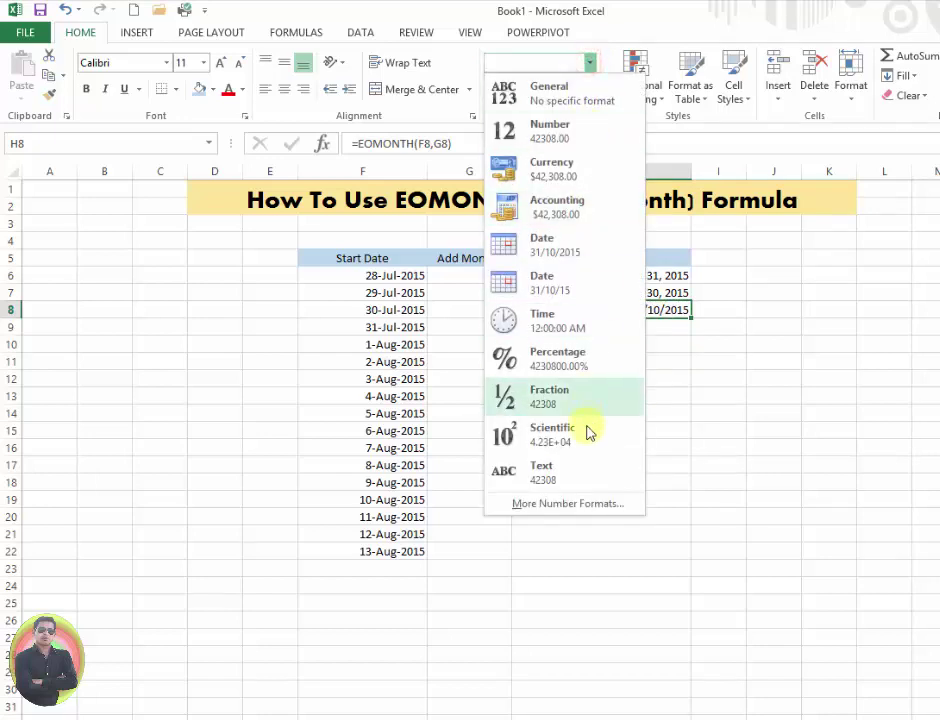
{"action": "left_click", "coordinate": [585, 498]}
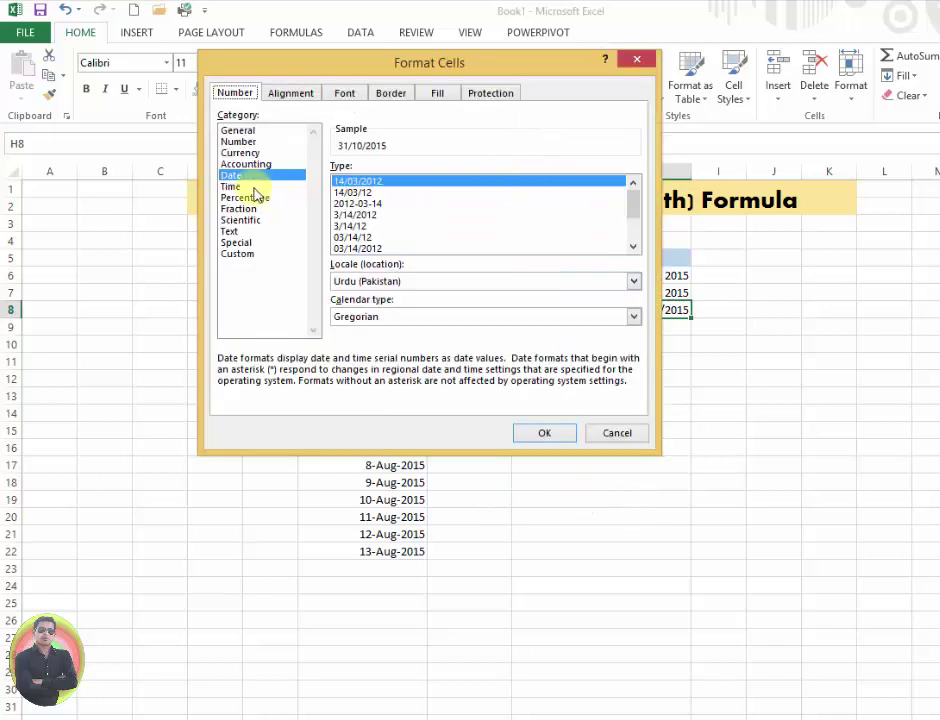
{"action": "left_click_drag", "start_coordinate": [634, 203], "coordinate": [634, 250]}
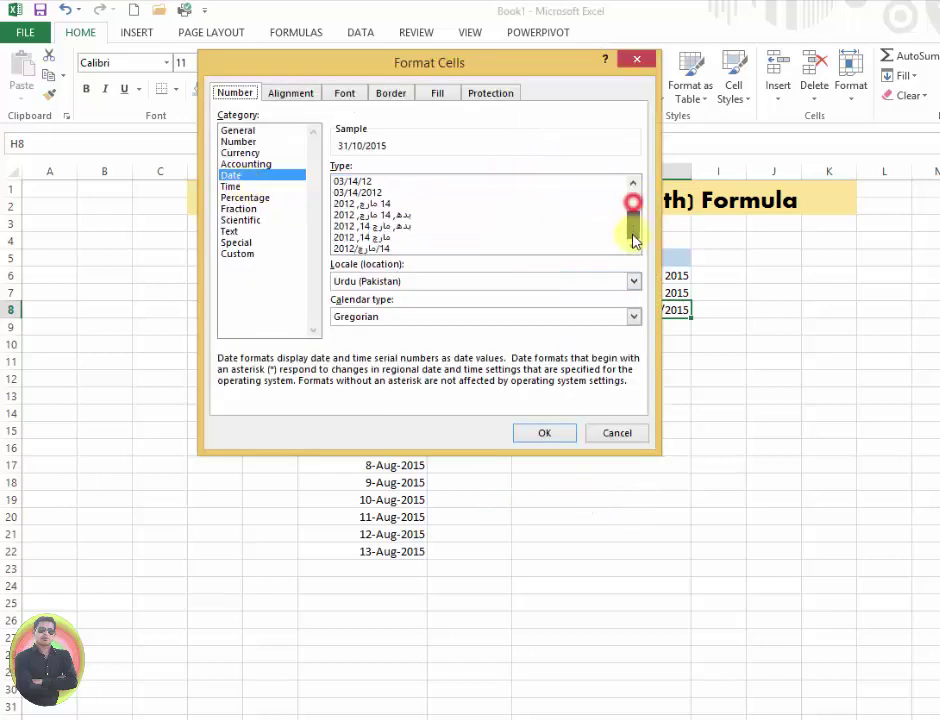
{"action": "left_click", "coordinate": [375, 247]}
{"action": "left_click", "coordinate": [558, 436]}
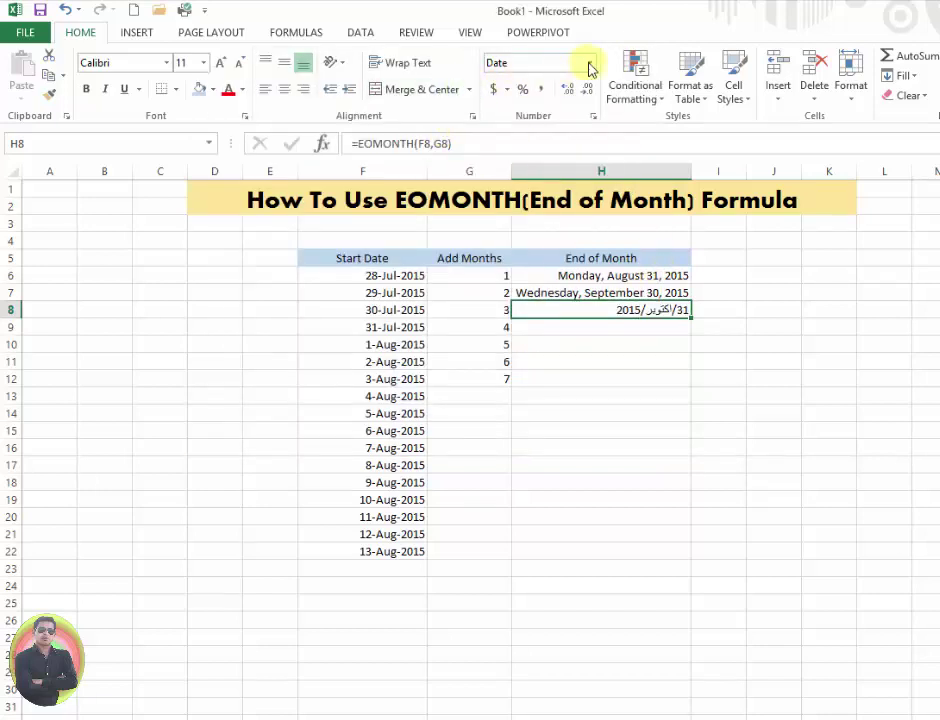
{"action": "left_click", "coordinate": [592, 117]}
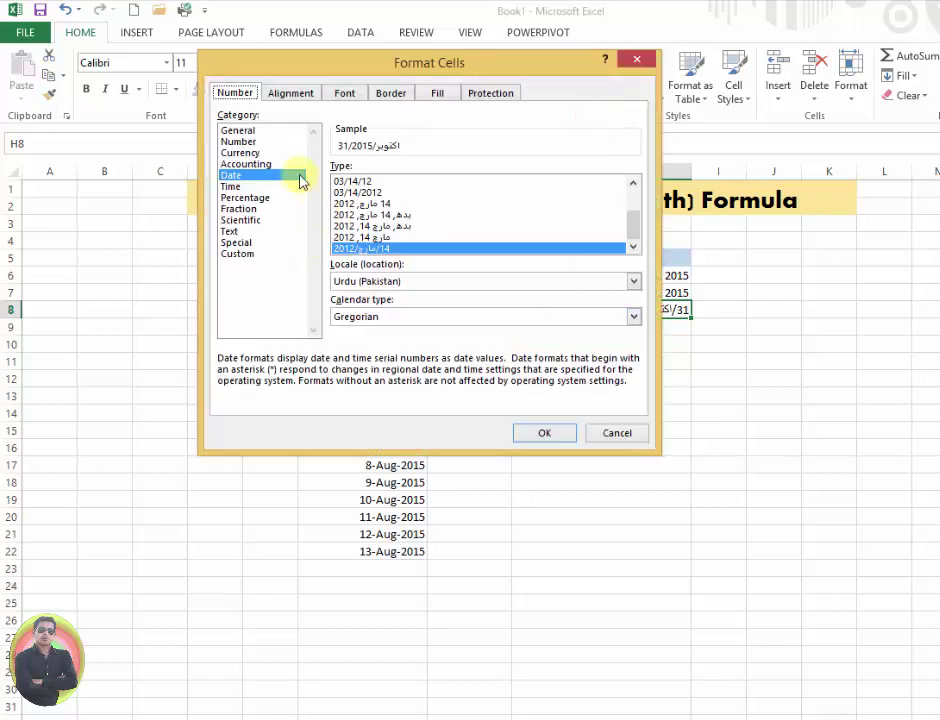
- Try out date locales such as Ukrainian, Upper Sorbian, Macedonian and Arabic, landing on Armenian
{"action": "left_click", "coordinate": [492, 281]}
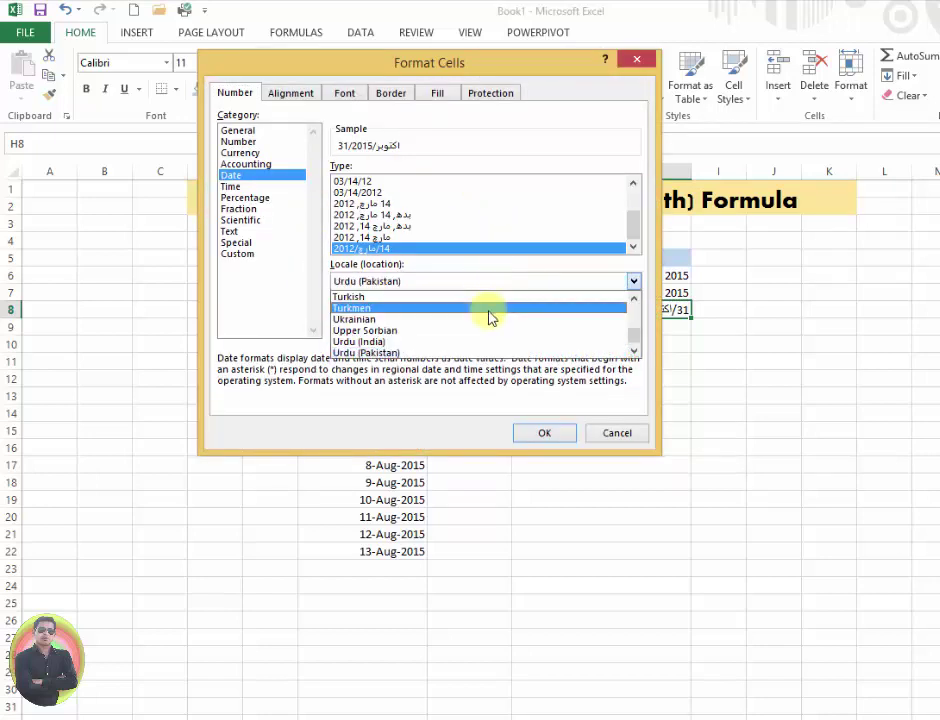
{"action": "scroll", "coordinate": [489, 317], "scroll_direction": "up", "scroll_amount": 3}
{"action": "scroll", "coordinate": [491, 319], "scroll_direction": "up", "scroll_amount": 2}
{"action": "key", "text": "Up"}
{"action": "key", "text": "Up"}
{"action": "key", "text": "Up"}
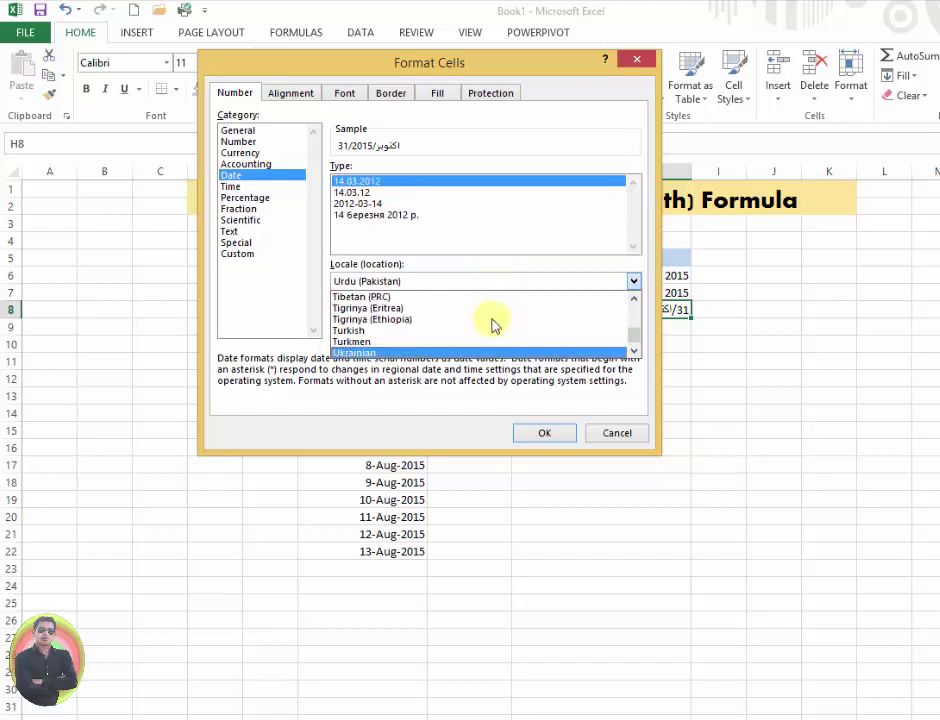
{"action": "key", "text": "Down"}
{"action": "key", "text": "Down"}
{"action": "key", "text": "Down"}
{"action": "key", "text": "Down"}
{"action": "key", "text": "Down"}
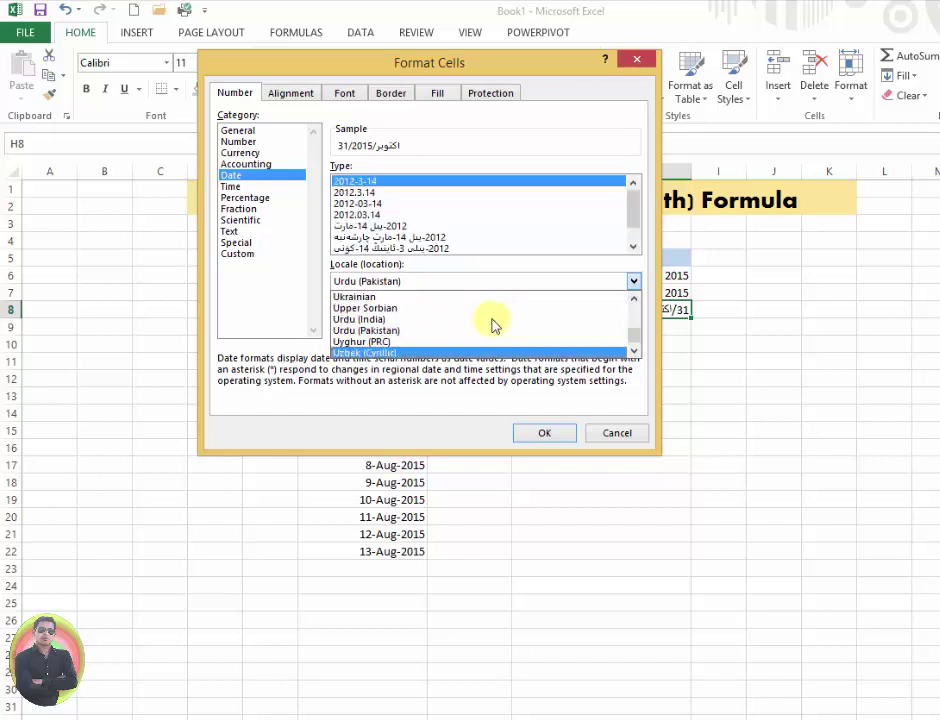
{"action": "key", "text": "Down"}
{"action": "key", "text": "Up"}
{"action": "key", "text": "Up"}
{"action": "key", "text": "Up"}
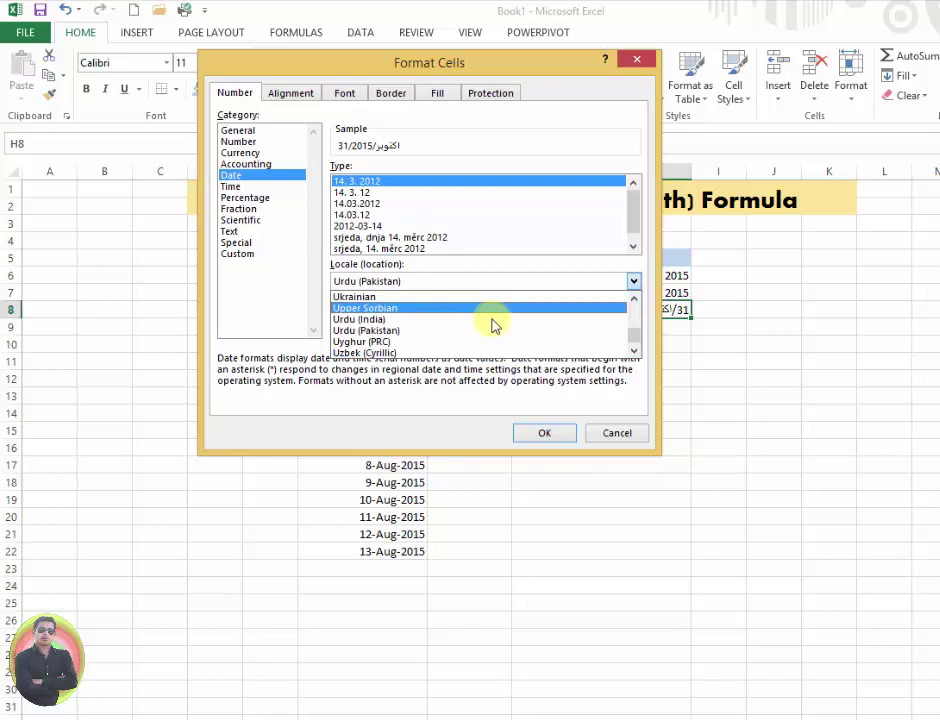
{"action": "key", "text": "Home"}
{"action": "key", "text": "m"}
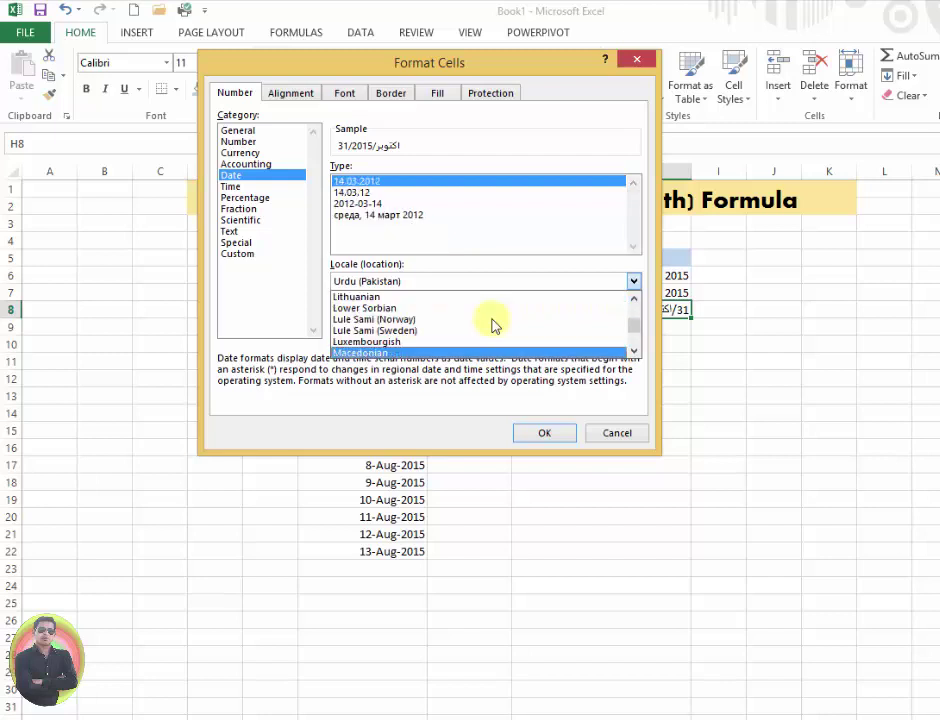
{"action": "key", "text": "Home"}
{"action": "key", "text": "Down"}
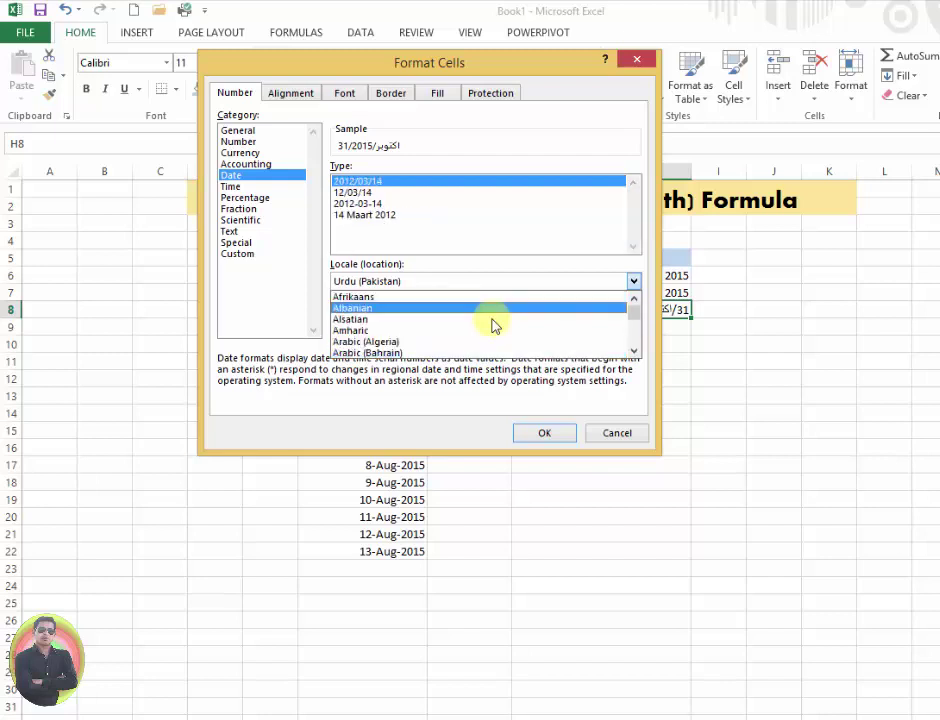
{"action": "key", "text": "Down"}
{"action": "key", "text": "Down"}
{"action": "key", "text": "Down"}
{"action": "key", "text": "Down"}
{"action": "key", "text": "Down"}
{"action": "key", "text": "Down"}
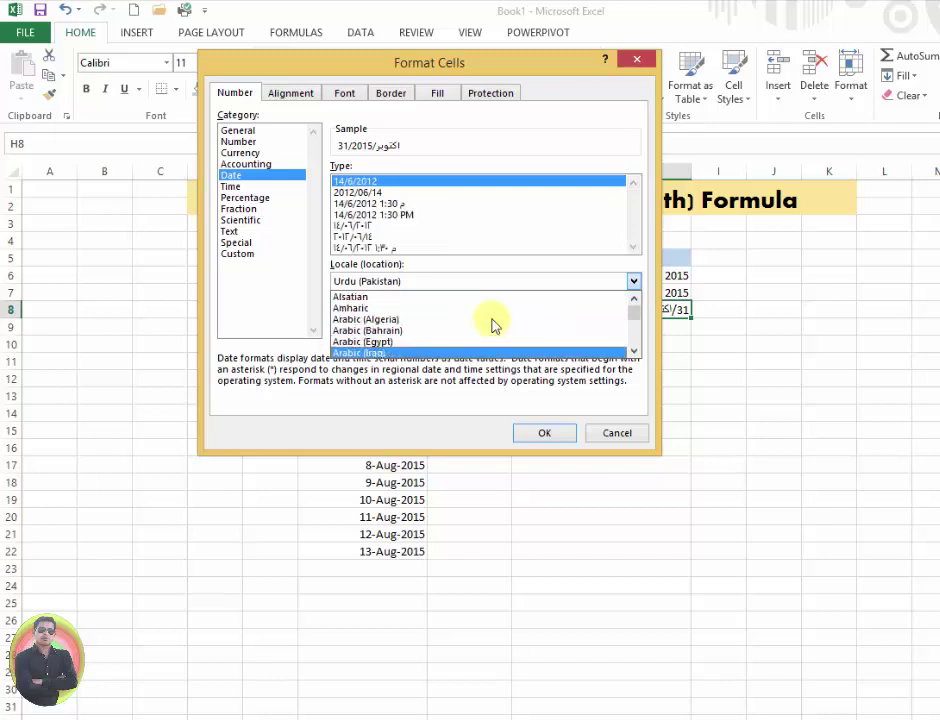
{"action": "key", "text": "Down"}
{"action": "key", "text": "Down"}
{"action": "key", "text": "Down"}
{"action": "key", "text": "Down"}
{"action": "key", "text": "Down"}
{"action": "key", "text": "Down"}
{"action": "key", "text": "Down"}
{"action": "key", "text": "Down"}
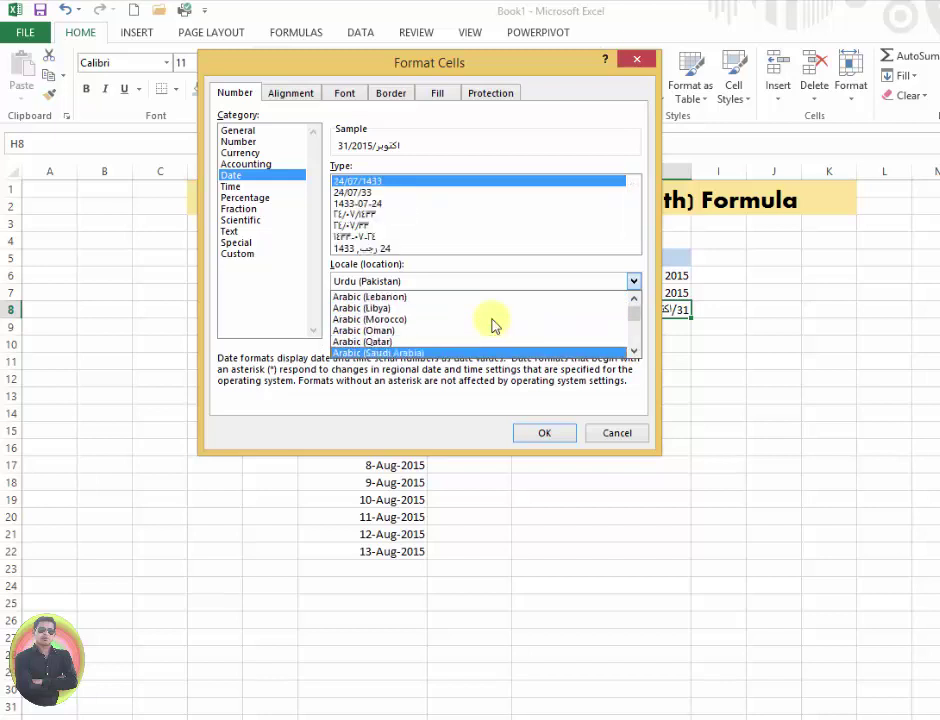
{"action": "key", "text": "Down"}
{"action": "key", "text": "Down"}
{"action": "key", "text": "Down"}
{"action": "key", "text": "Down"}
{"action": "key", "text": "Down"}
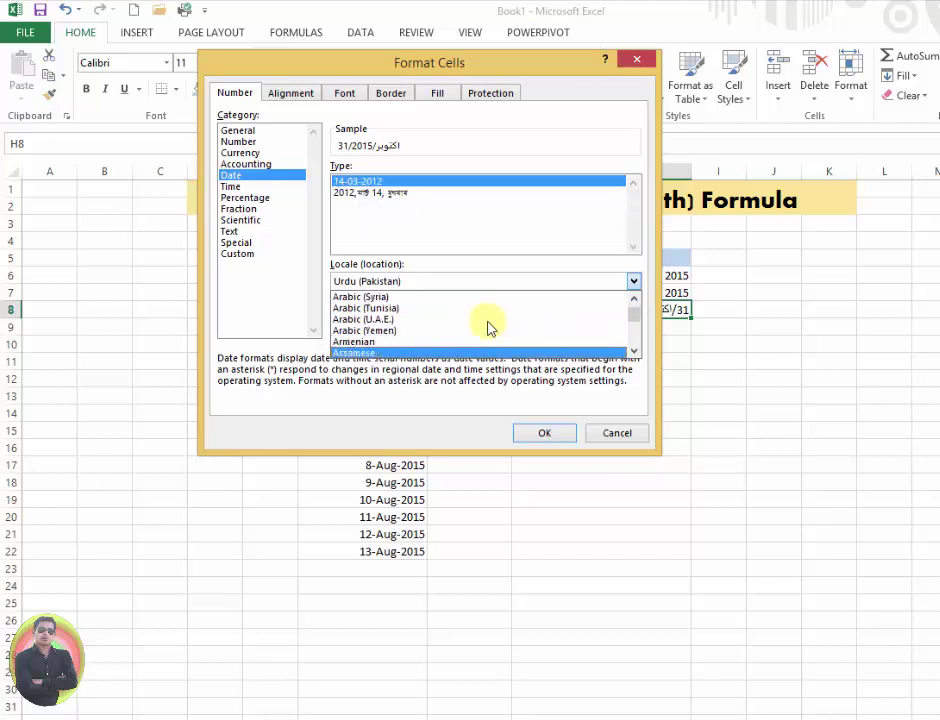
{"action": "left_click", "coordinate": [409, 341]}
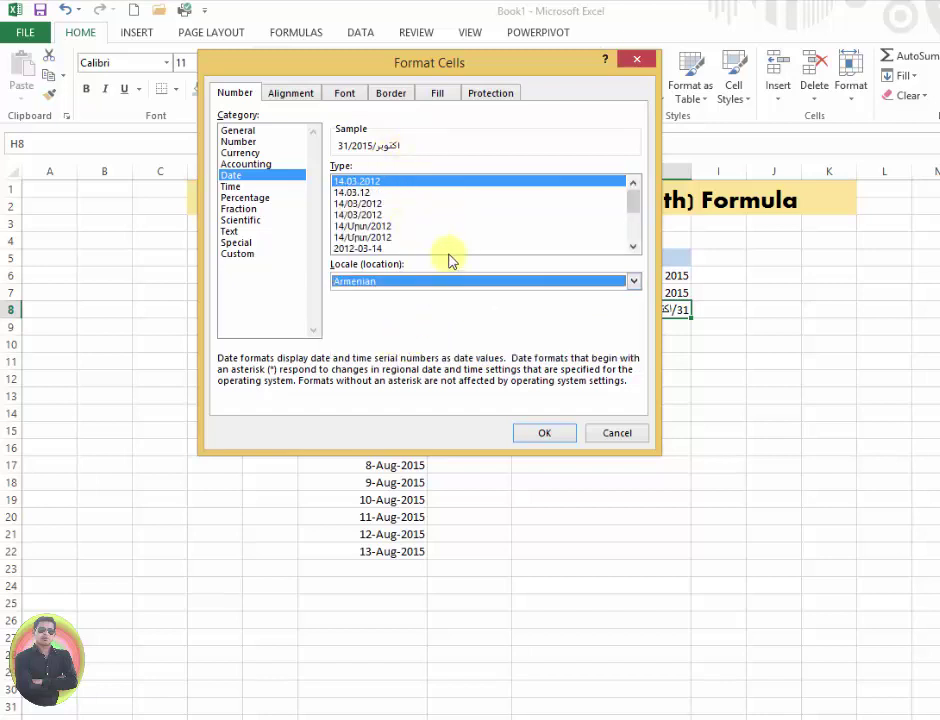
- Set the locale back to English (United States) and pick the *Wednesday, March 14, 2012 type
{"action": "left_click", "coordinate": [637, 282]}
{"action": "left_click_drag", "start_coordinate": [634, 321], "coordinate": [632, 310]}
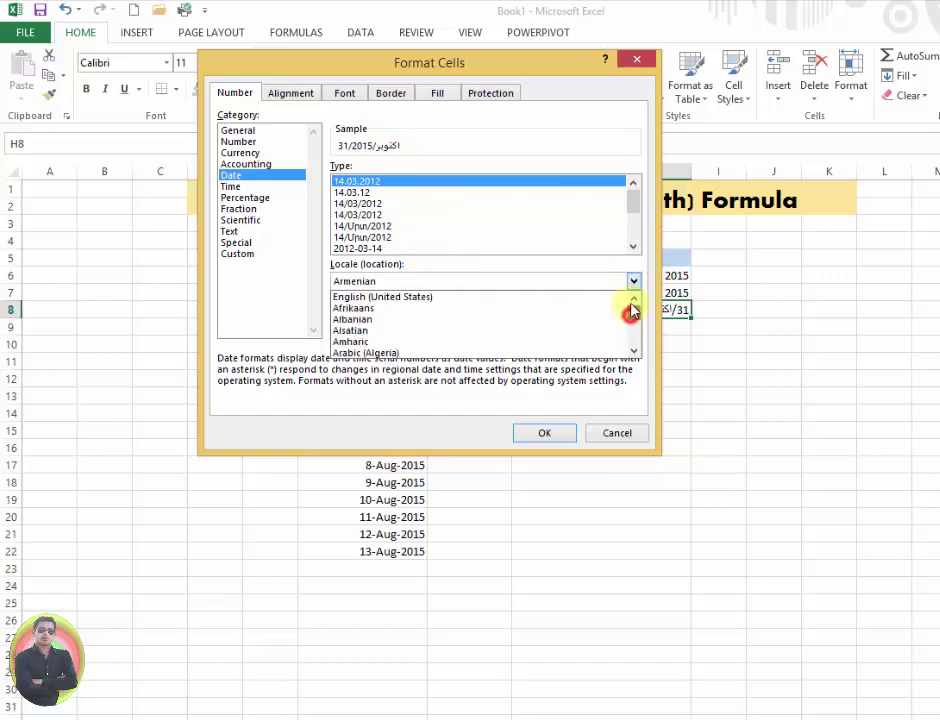
{"action": "left_click", "coordinate": [463, 296]}
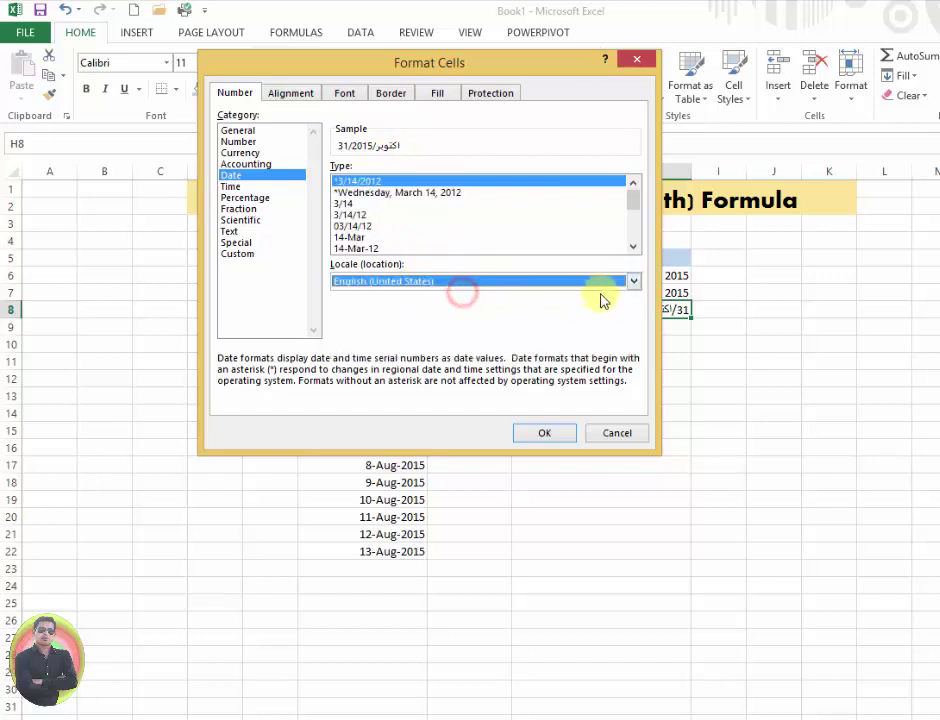
{"action": "left_click", "coordinate": [468, 193]}
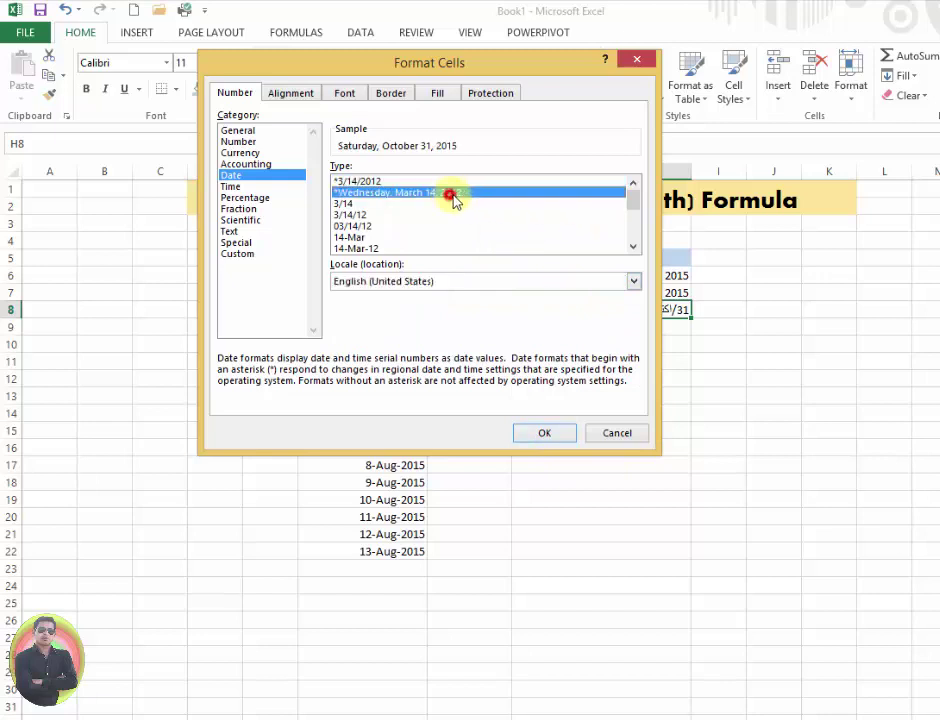
- Apply the long date to H8 and fill its EOMONTH formula down through H12
{"action": "left_click", "coordinate": [544, 432]}
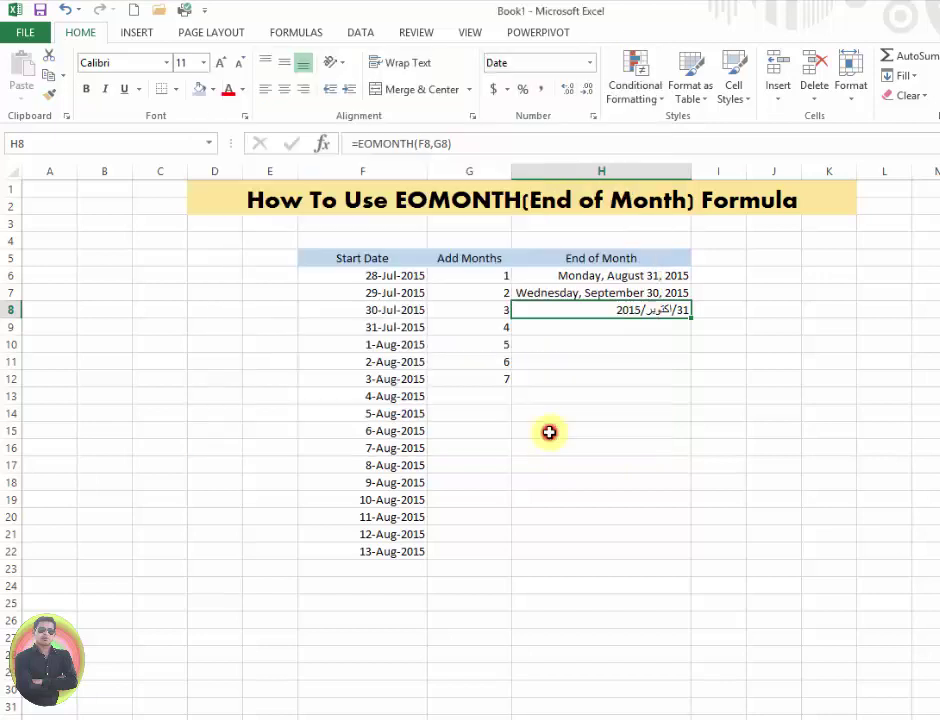
{"action": "left_click", "coordinate": [640, 324]}
{"action": "double_click", "coordinate": [640, 328]}
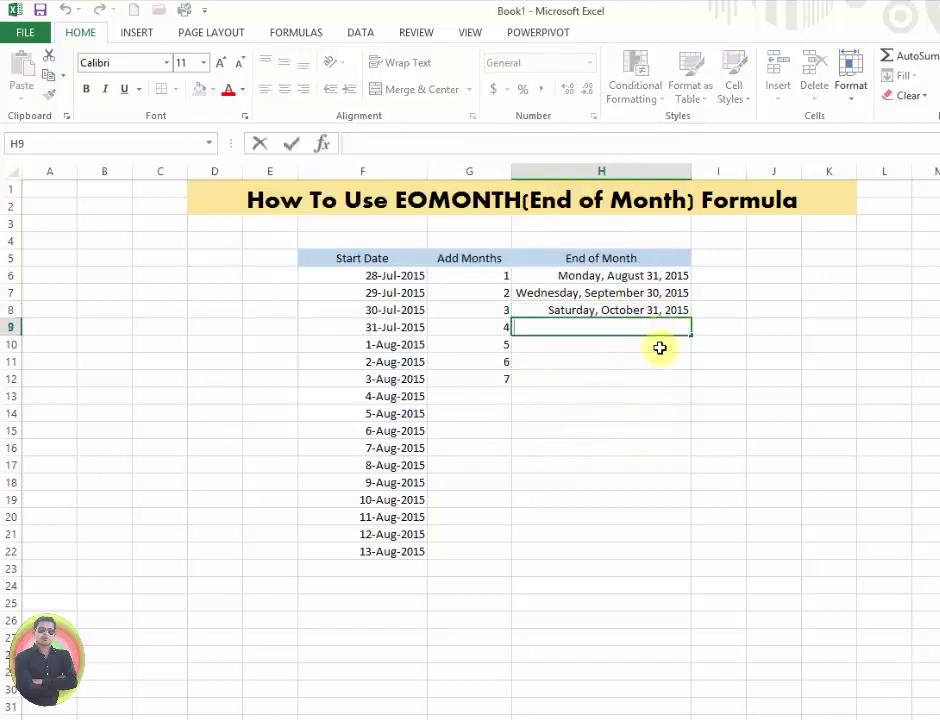
{"action": "left_click", "coordinate": [663, 309]}
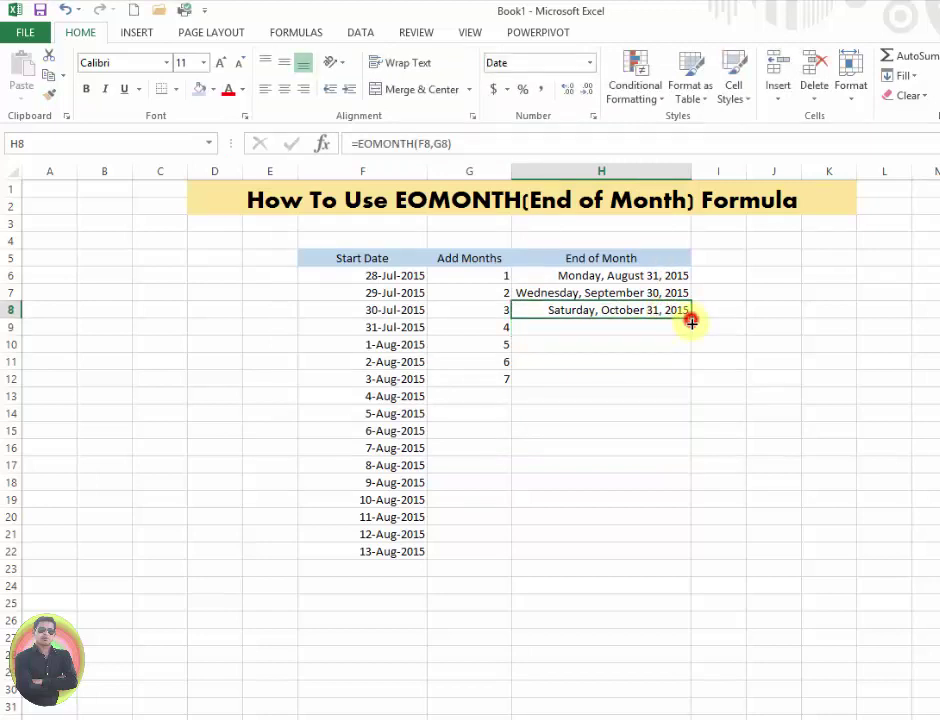
{"action": "left_click_drag", "start_coordinate": [691, 321], "coordinate": [679, 381]}
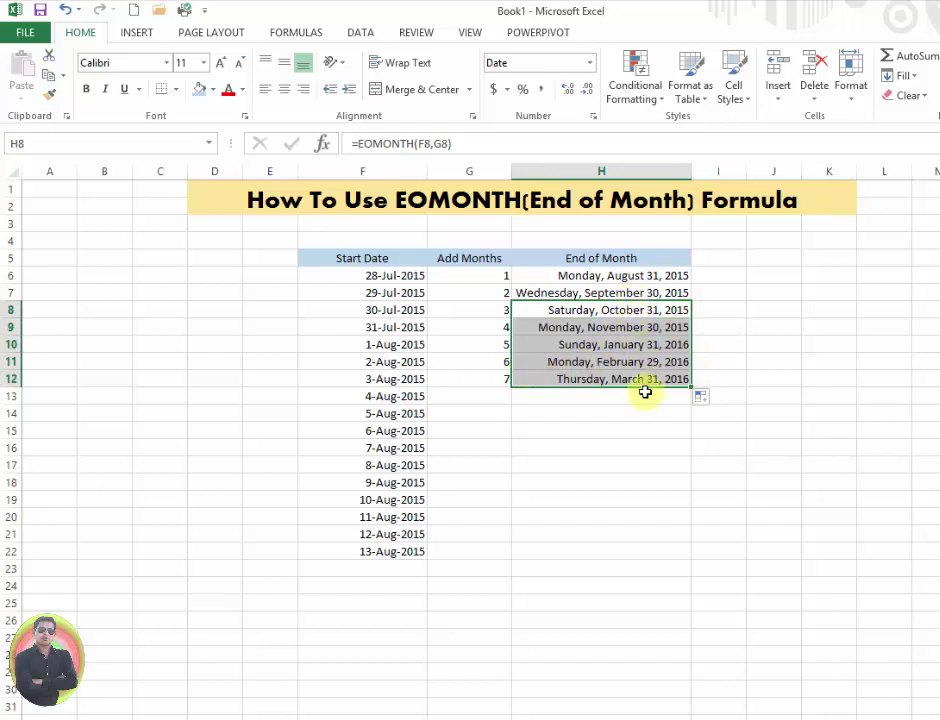
{"action": "left_click", "coordinate": [643, 399]}
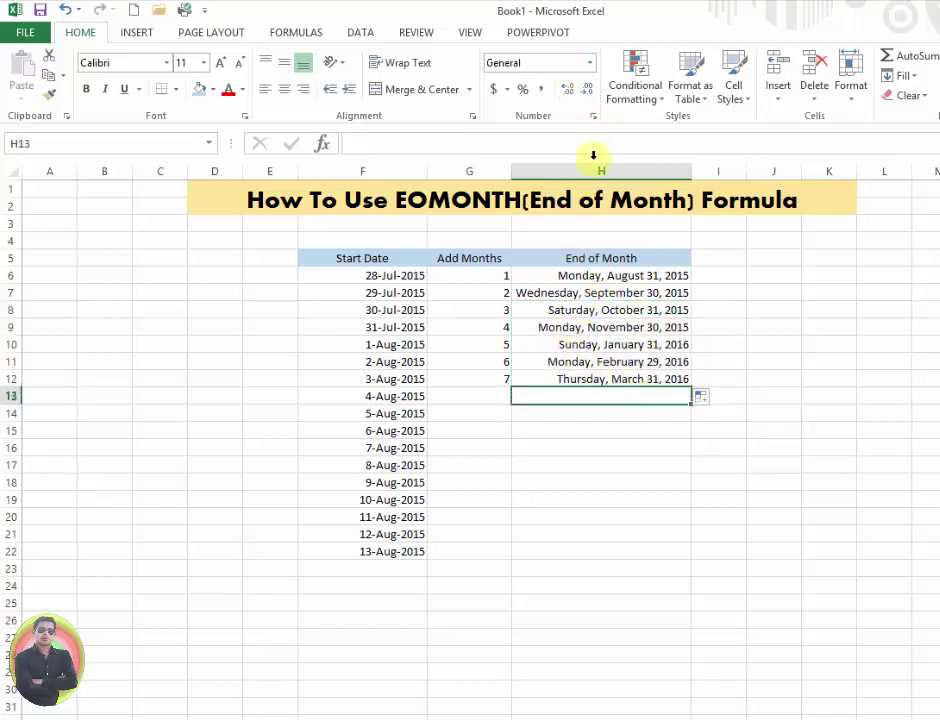
- Change the empty cell H13 from General to the Date number format
{"action": "left_click", "coordinate": [594, 117]}
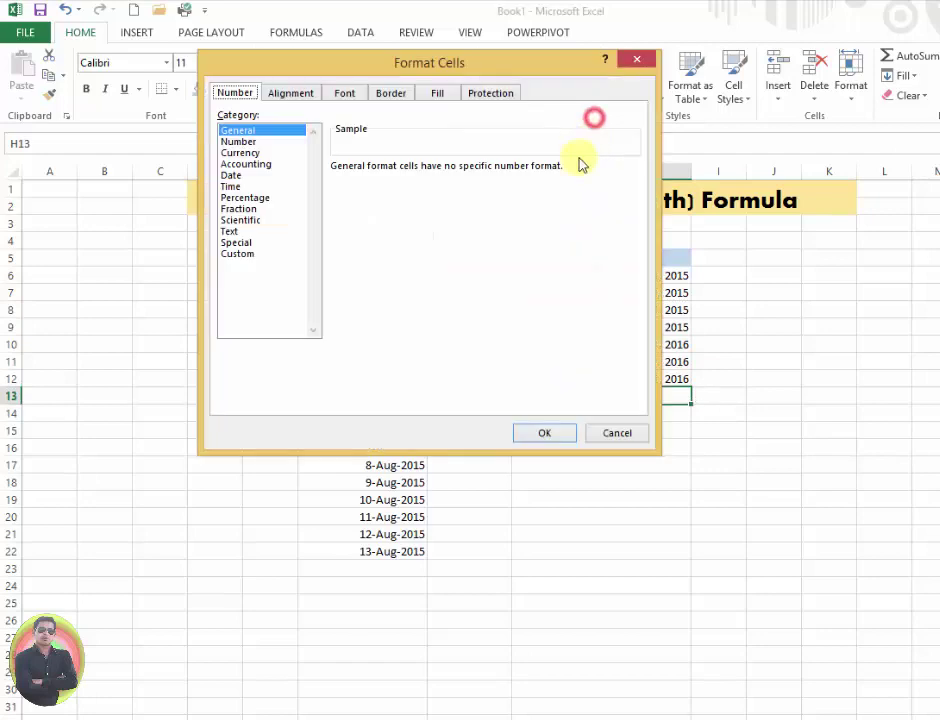
{"action": "double_click", "coordinate": [232, 176]}
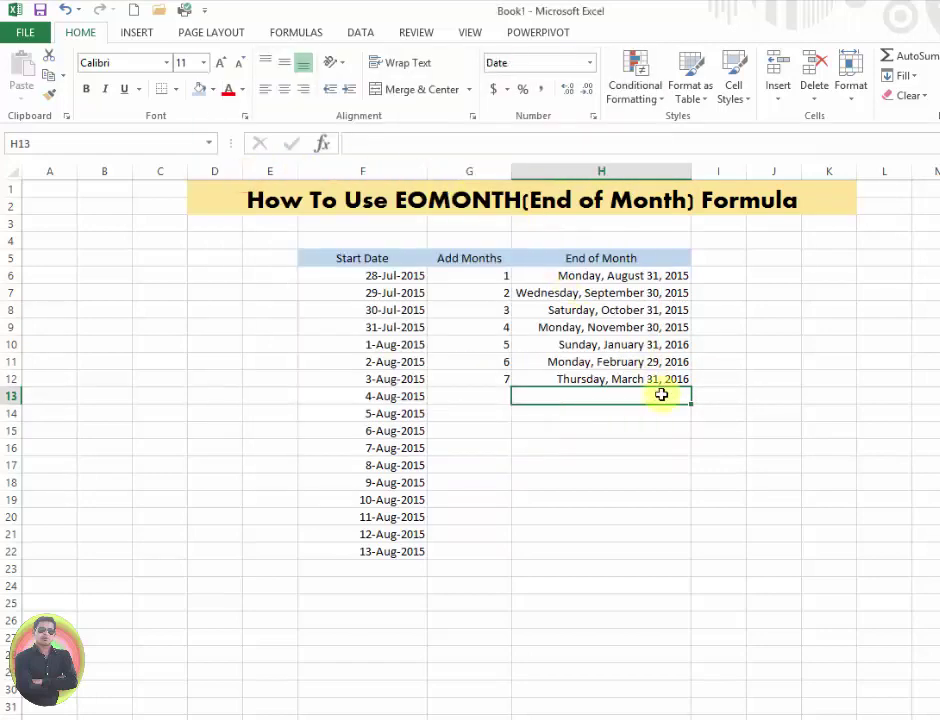
{"action": "left_click", "coordinate": [594, 116]}
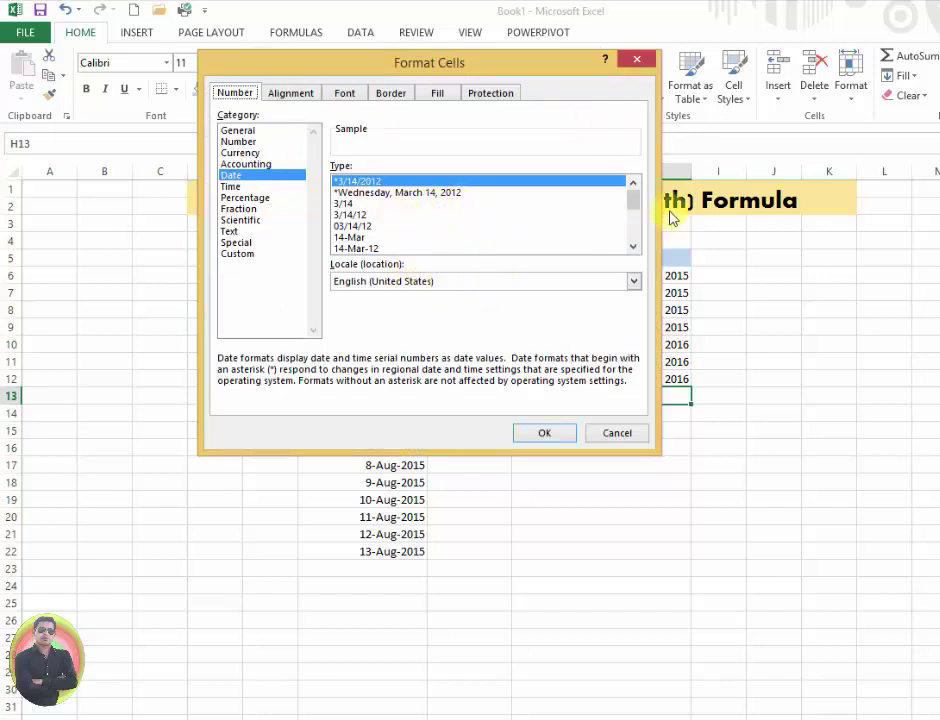
{"action": "left_click_drag", "start_coordinate": [635, 197], "coordinate": [633, 192]}
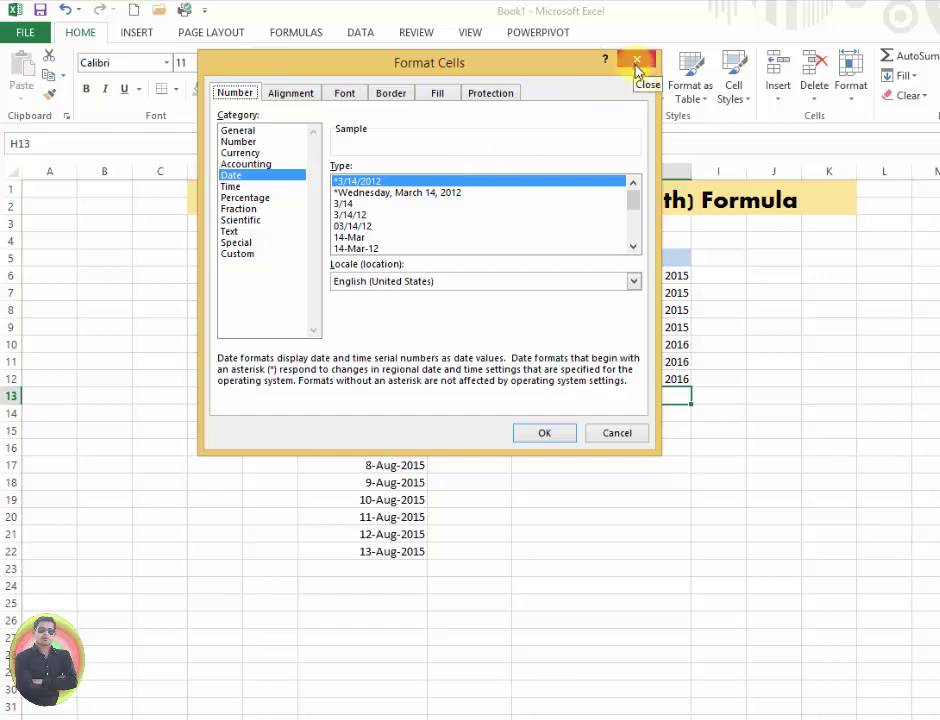
{"action": "left_click", "coordinate": [550, 427]}
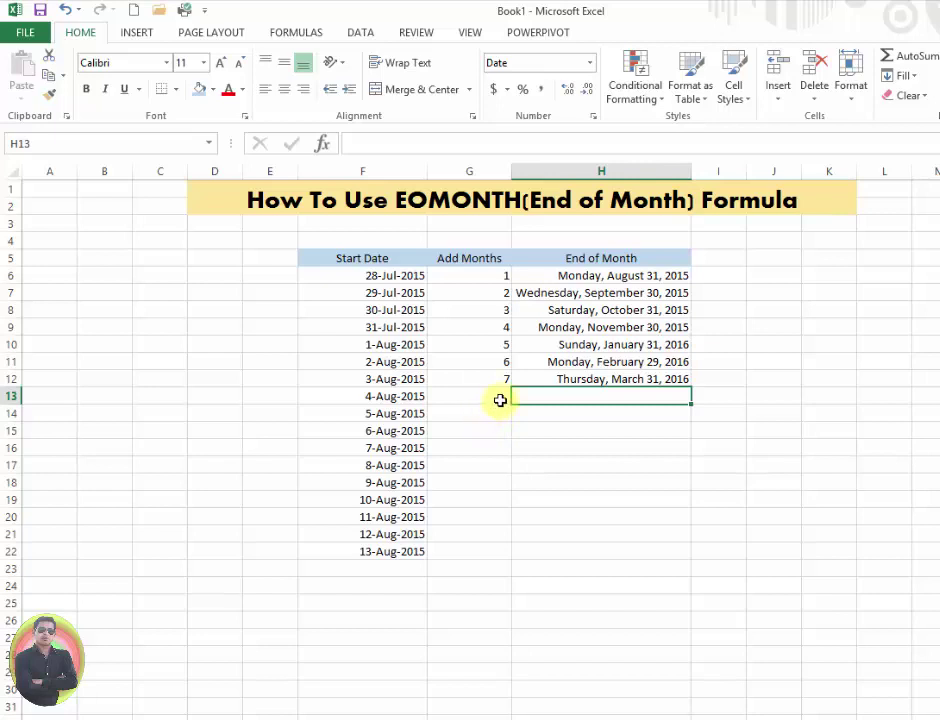
- Clear the stray 1 from H13 and enter -1, -2, -3 and -4 in G13:G16
{"action": "type", "text": "1"}
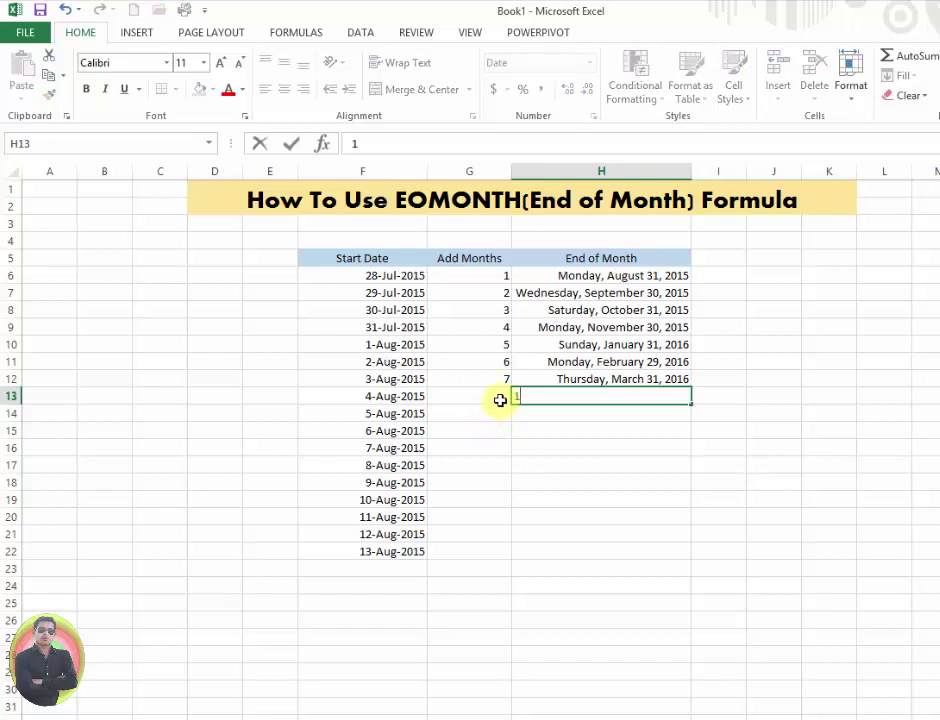
{"action": "key", "text": "BackSpace"}
{"action": "left_click", "coordinate": [500, 400]}
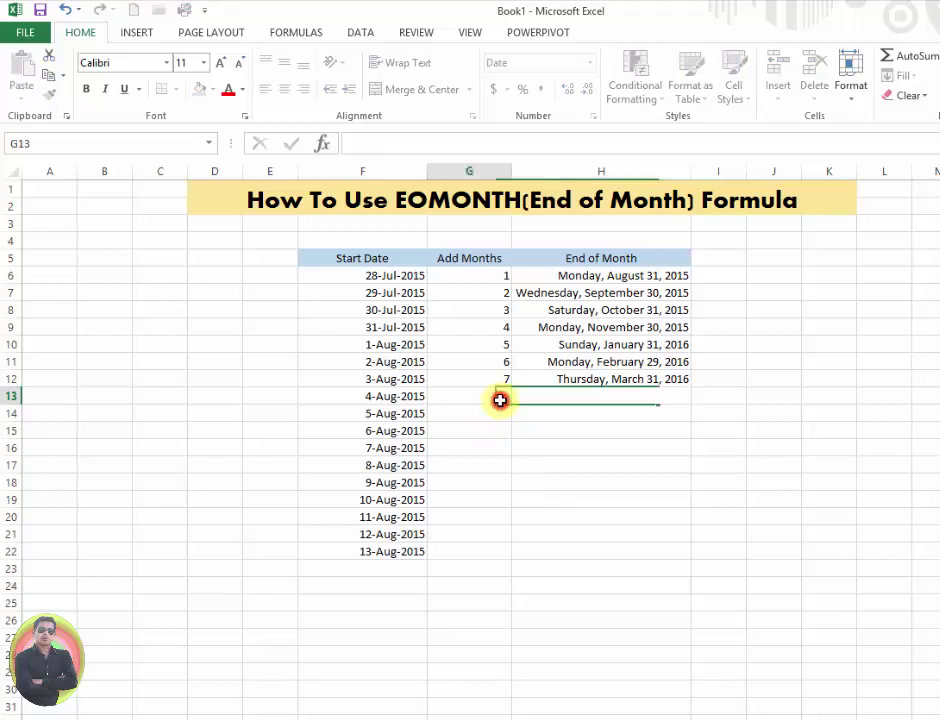
{"action": "type", "text": "-"}
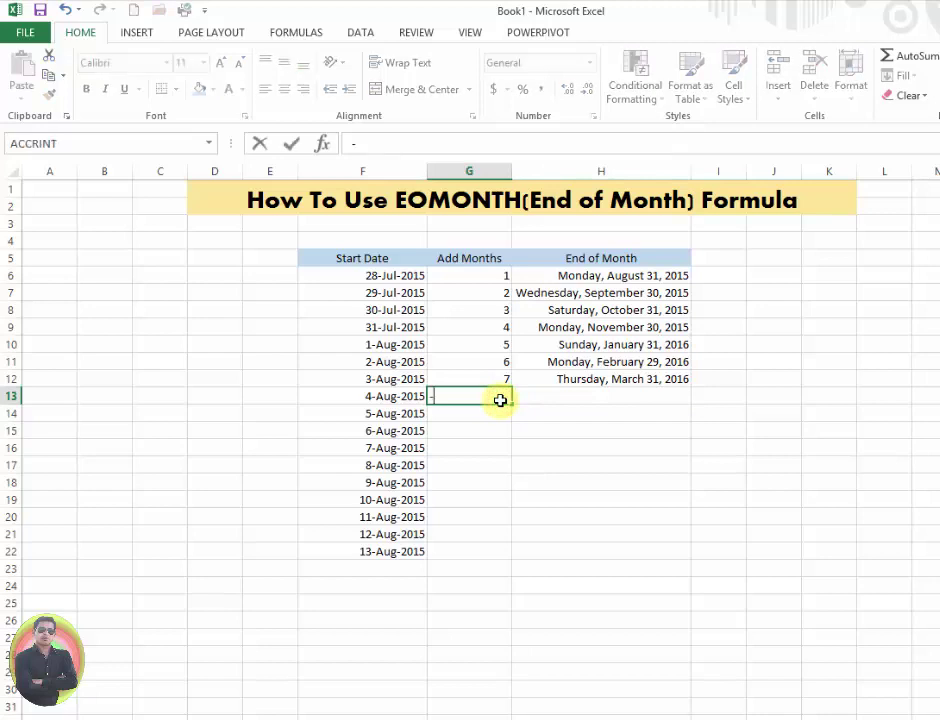
{"action": "type", "text": "1"}
{"action": "key", "text": "Return"}
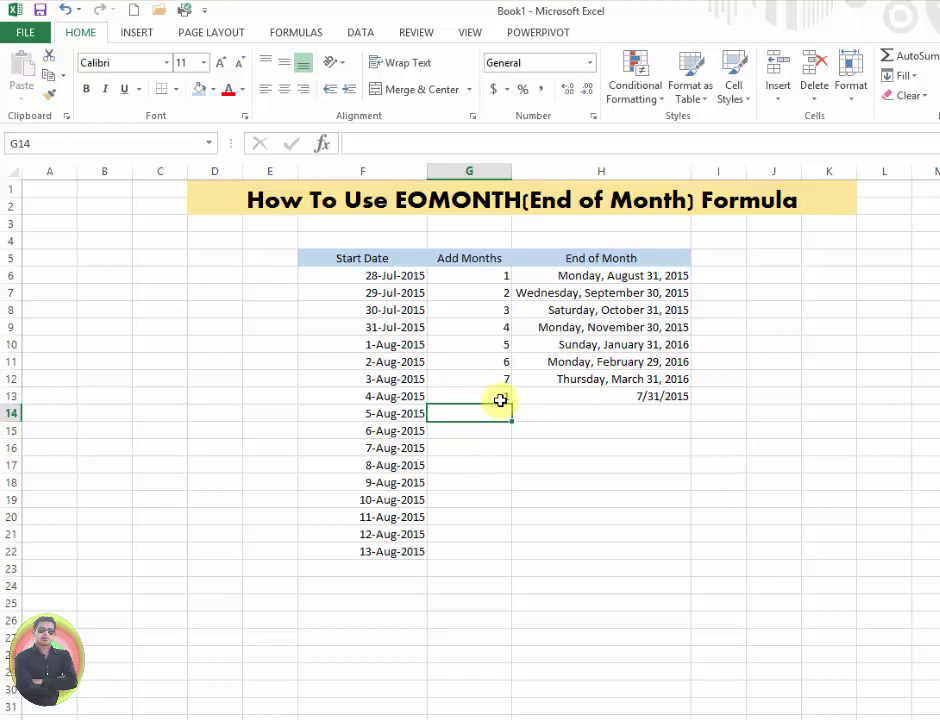
{"action": "type", "text": "-1"}
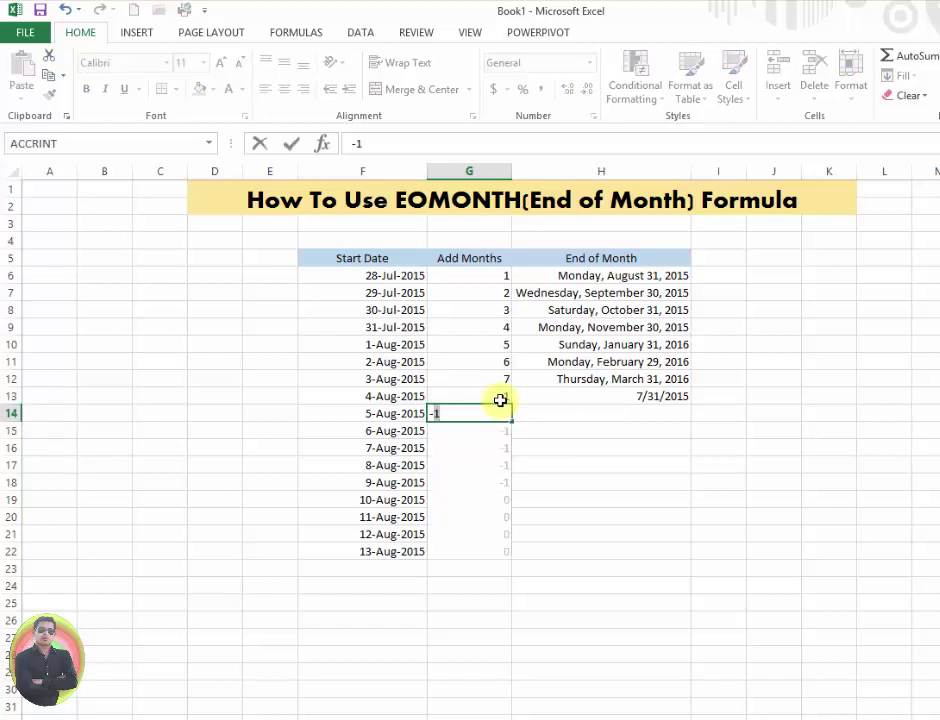
{"action": "key", "text": "BackSpace"}
{"action": "type", "text": "2"}
{"action": "key", "text": "Return"}
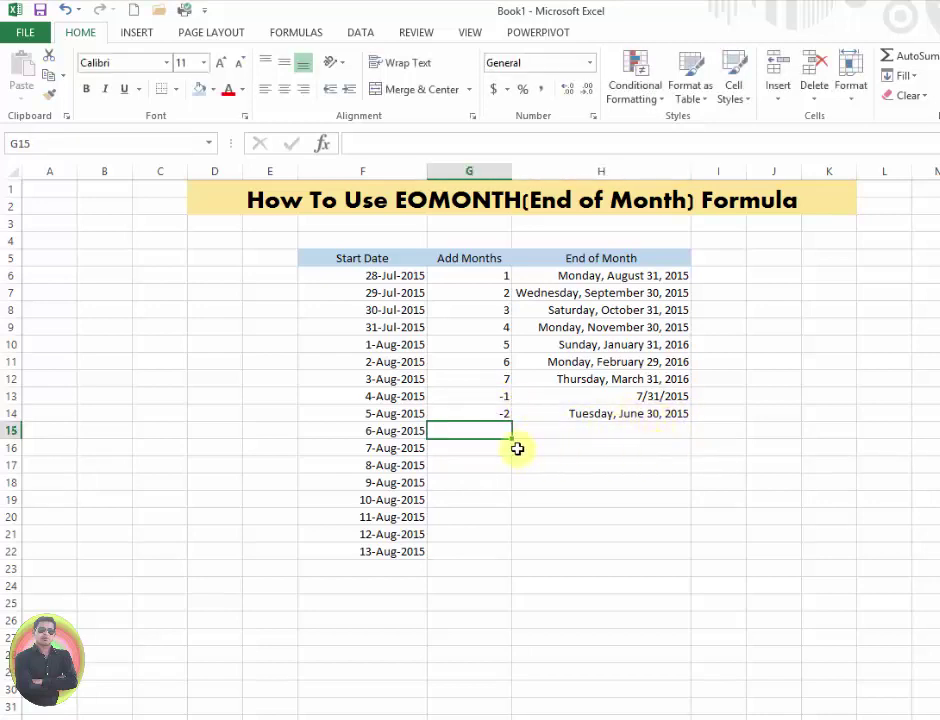
{"action": "type", "text": "-1"}
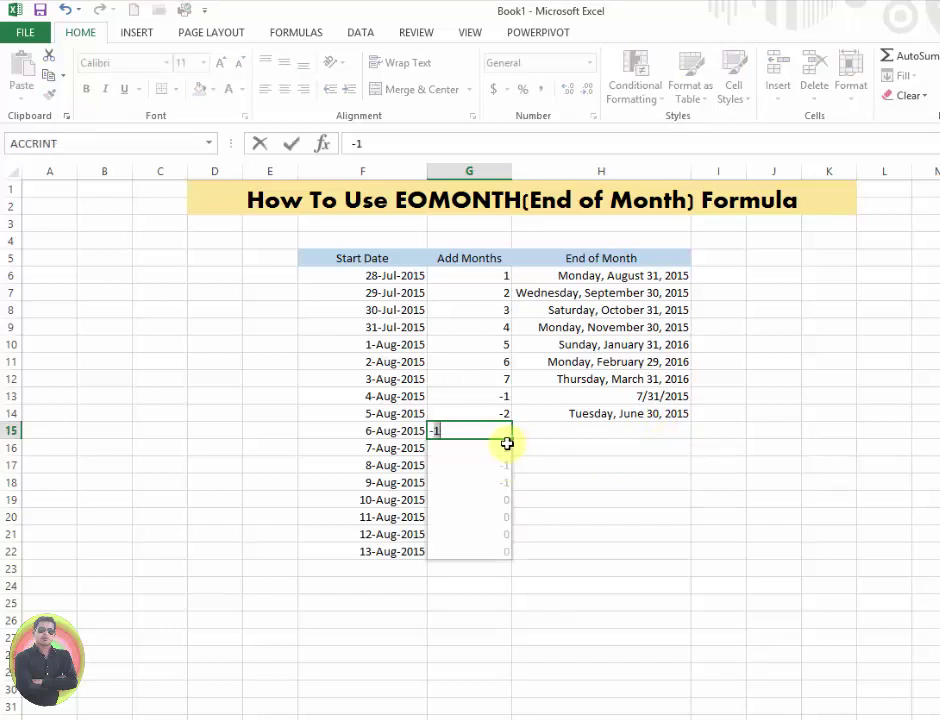
{"action": "key", "text": "BackSpace"}
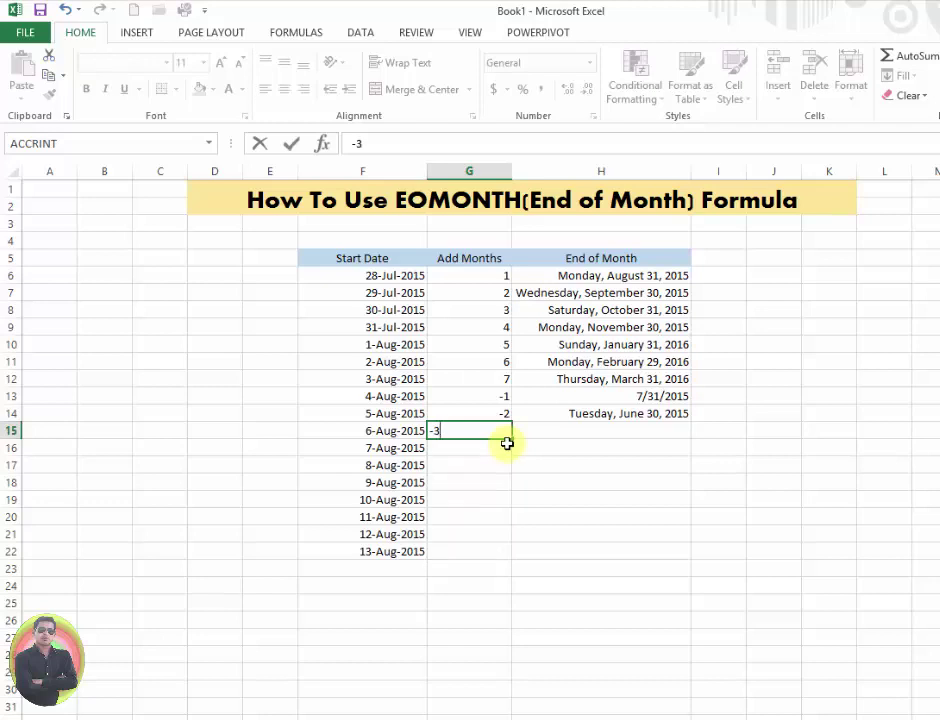
{"action": "type", "text": "3"}
{"action": "key", "text": "Return"}
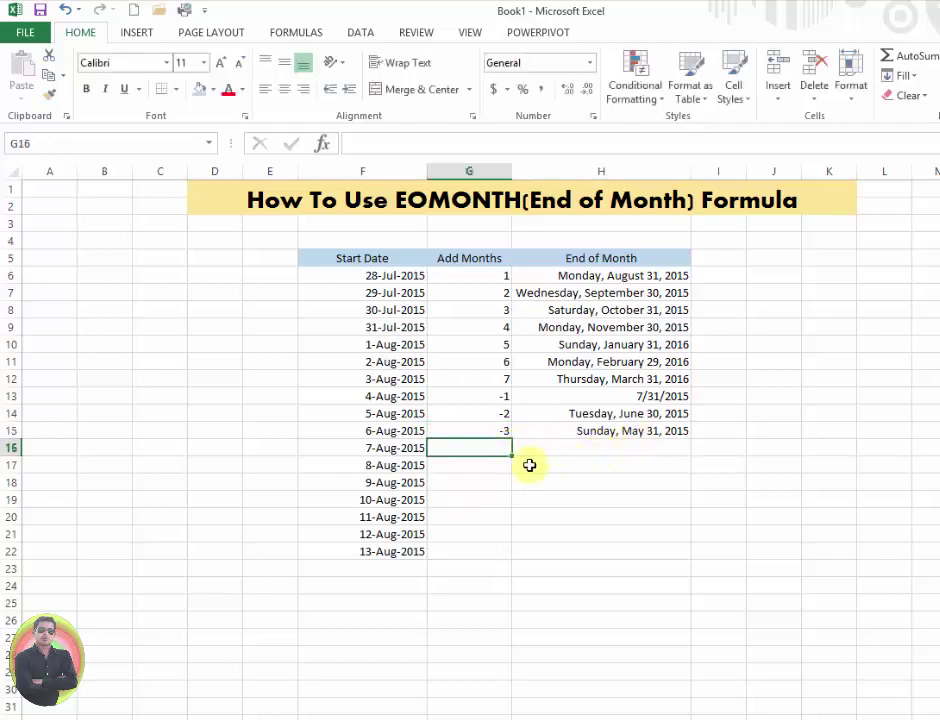
{"action": "type", "text": "-4"}
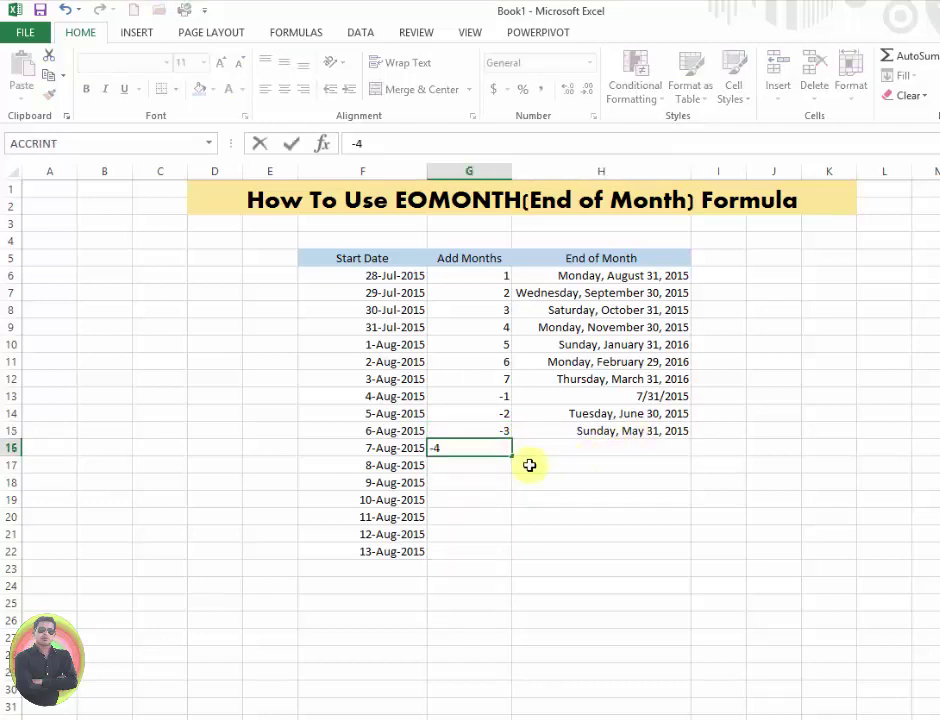
{"action": "key", "text": "Return"}
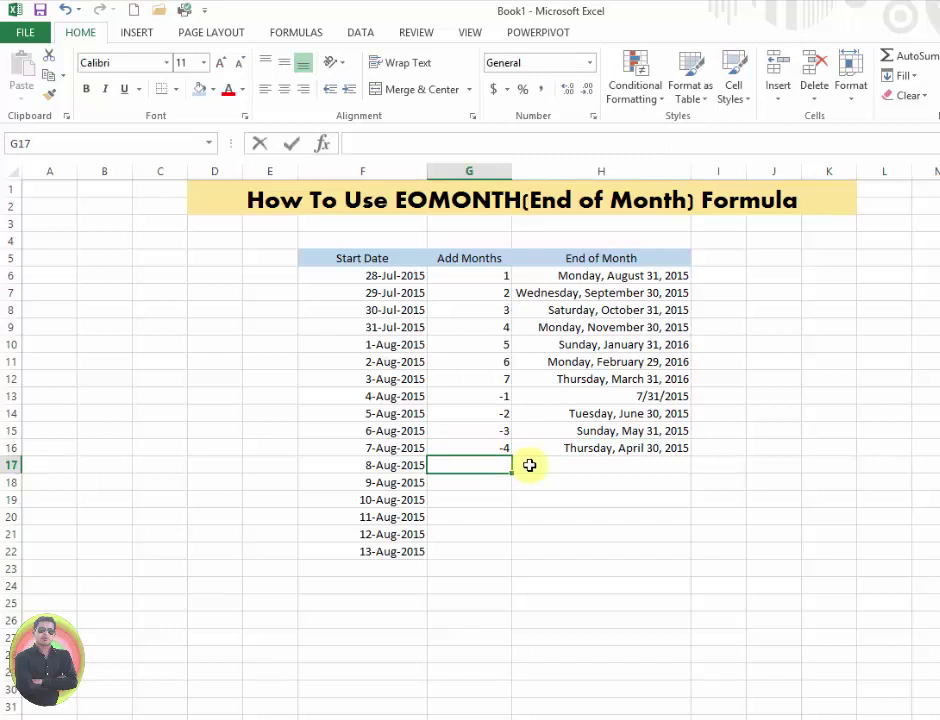
- Enter -5 through -10 in G17:G22 so H counts back to October 31, 2014
{"action": "type", "text": "-5"}
{"action": "key", "text": "Return"}
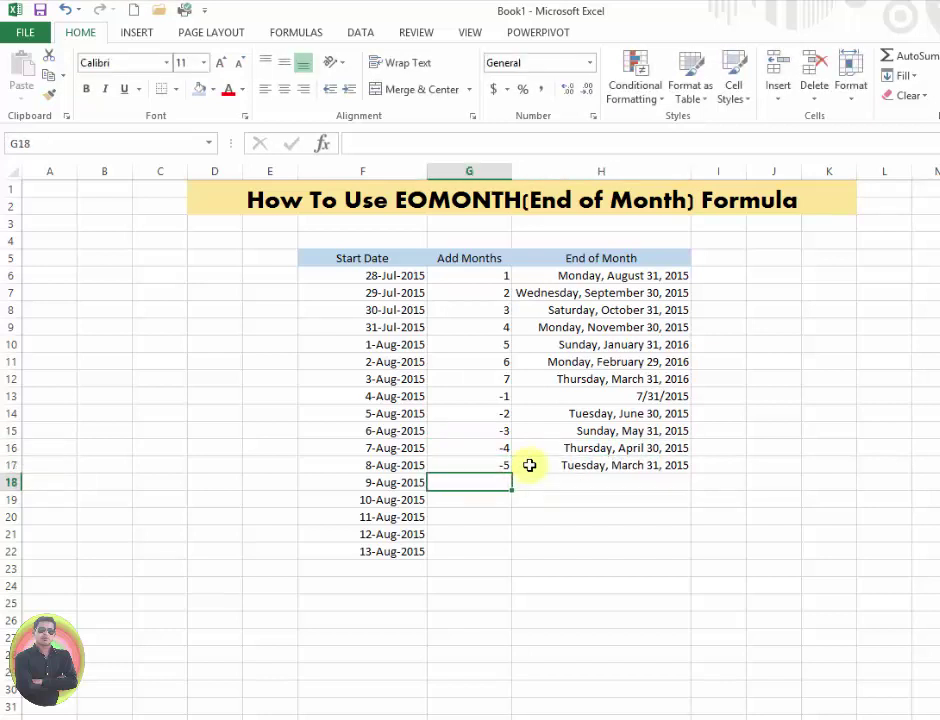
{"action": "type", "text": "-6"}
{"action": "key", "text": "Return"}
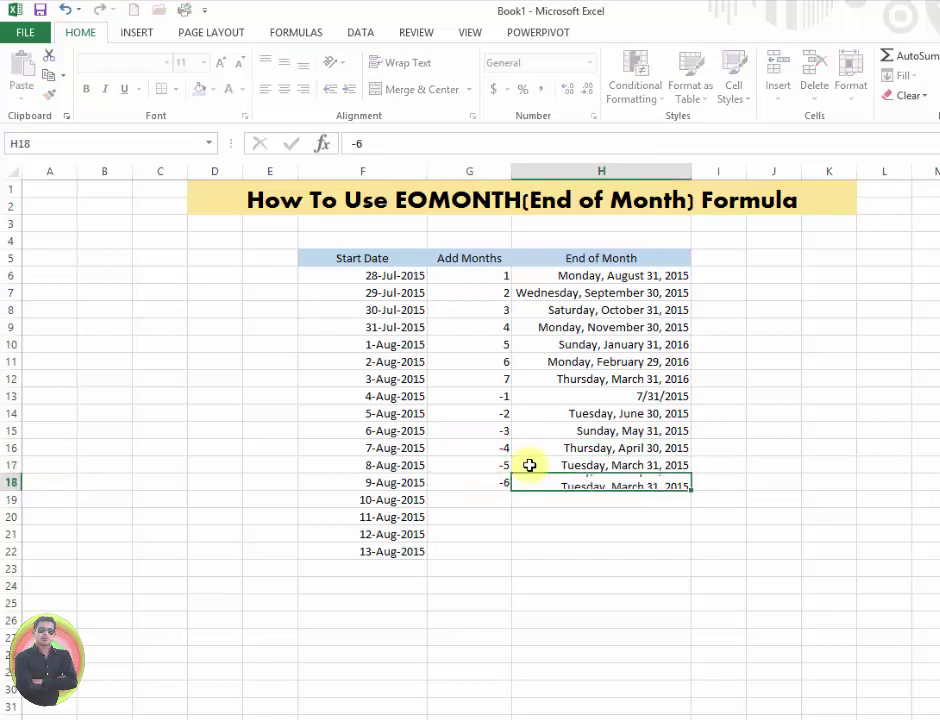
{"action": "type", "text": "-7"}
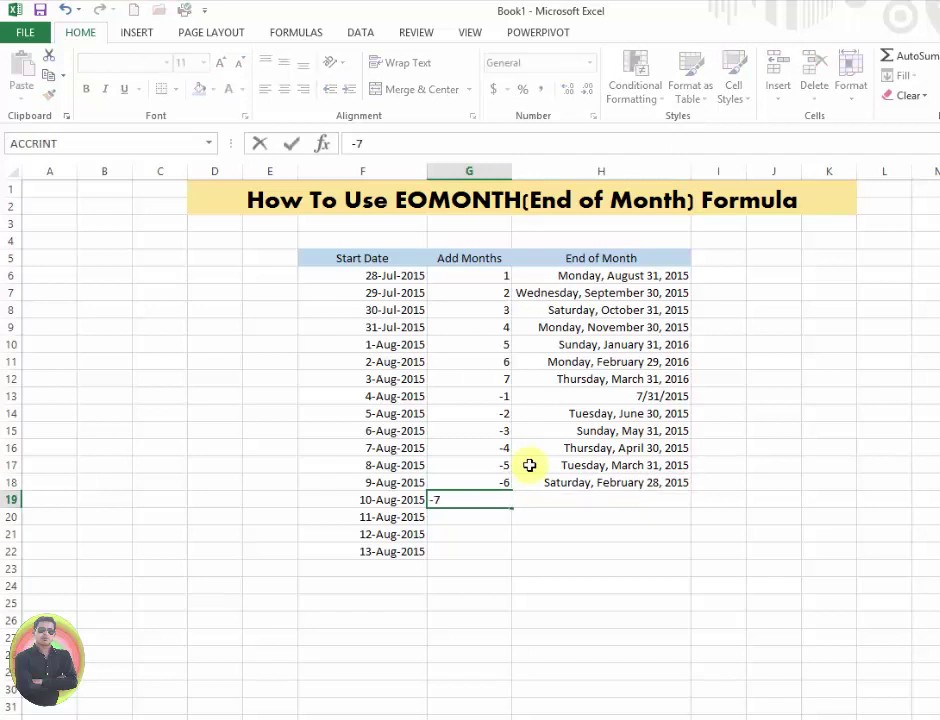
{"action": "key", "text": "Return"}
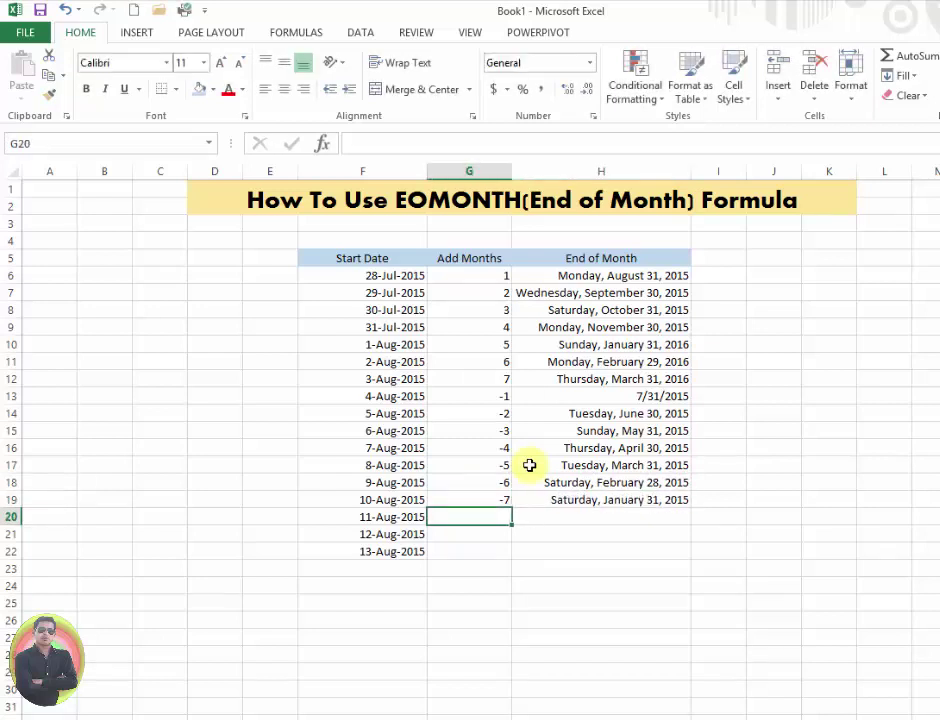
{"action": "type", "text": "-8"}
{"action": "key", "text": "Return"}
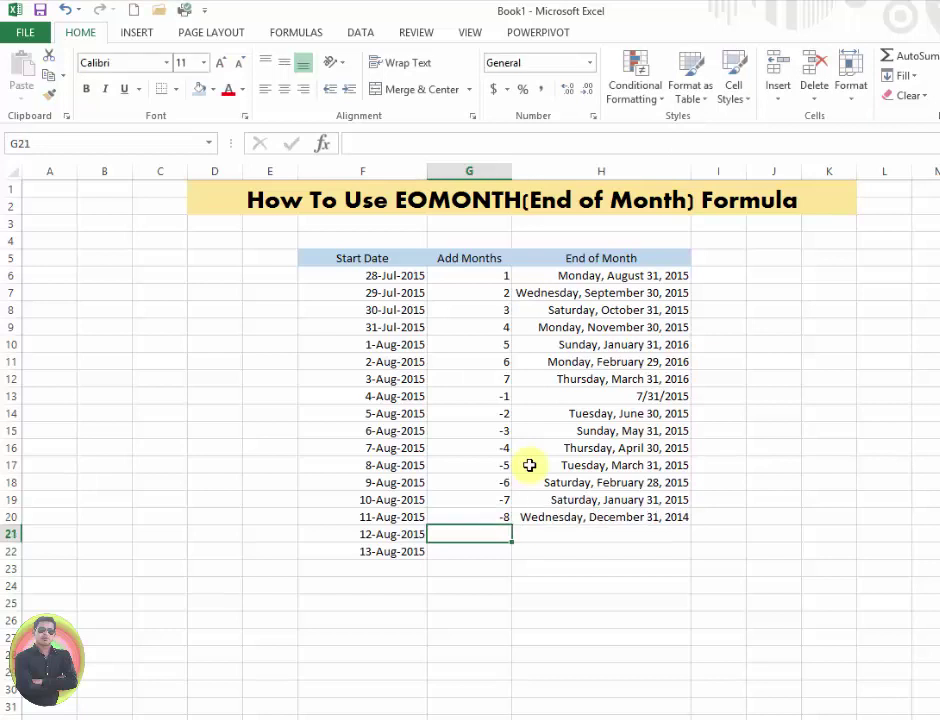
{"action": "type", "text": "-"}
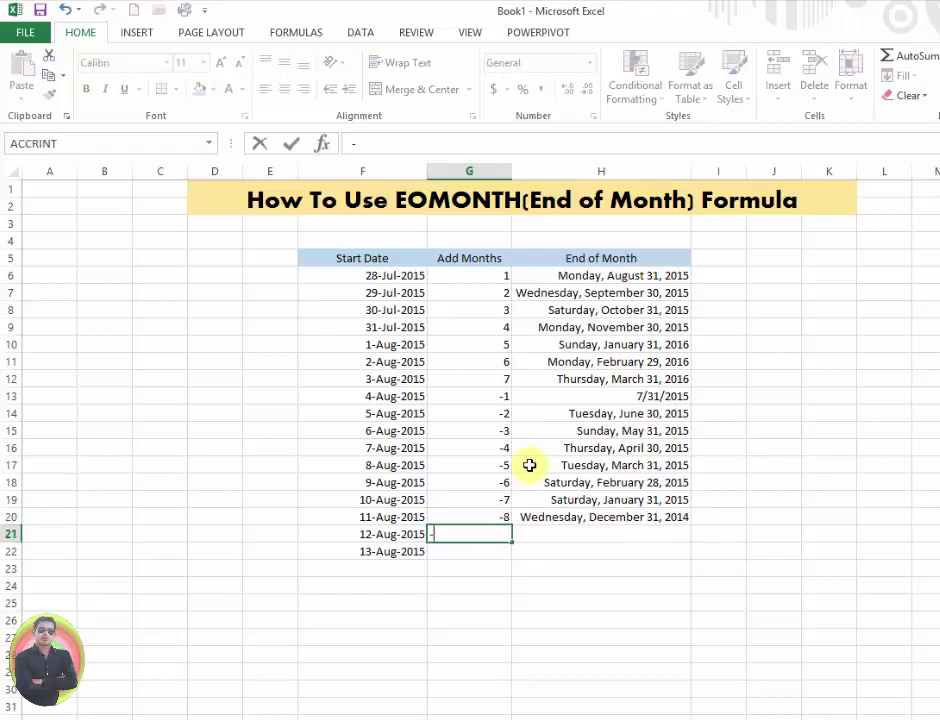
{"action": "type", "text": "99"}
{"action": "key", "text": "BackSpace"}
{"action": "key", "text": "Return"}
{"action": "type", "text": "-"}
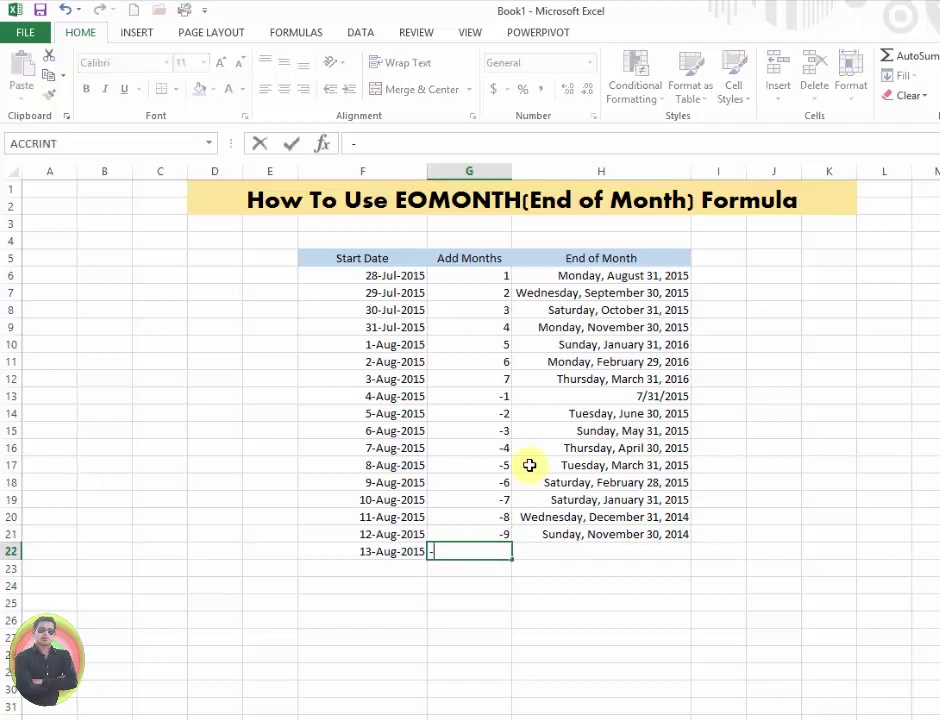
{"action": "type", "text": "10"}
{"action": "key", "text": "Return"}
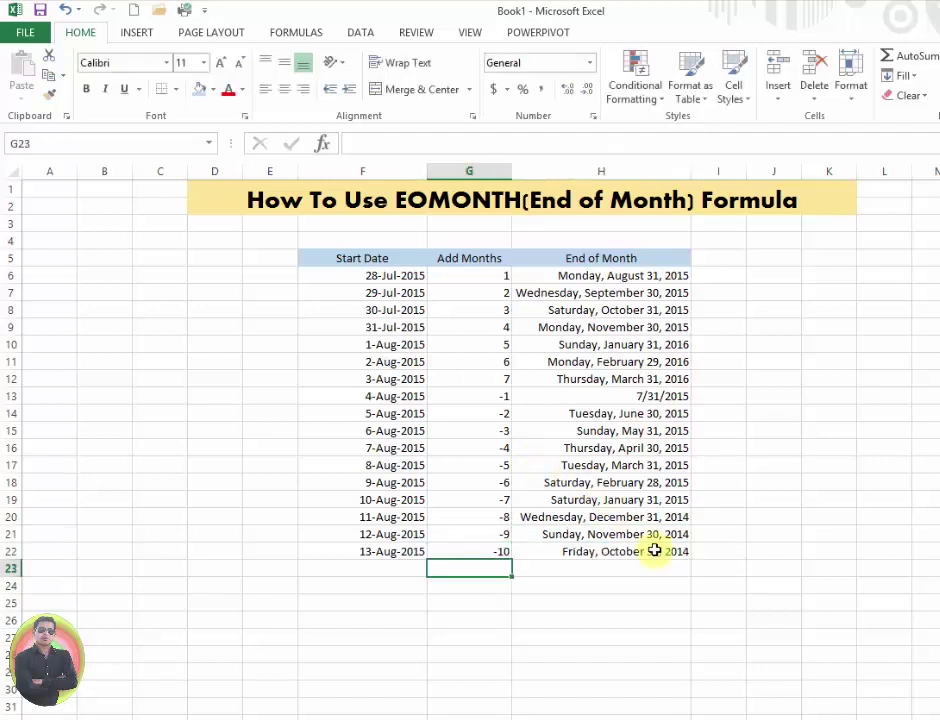